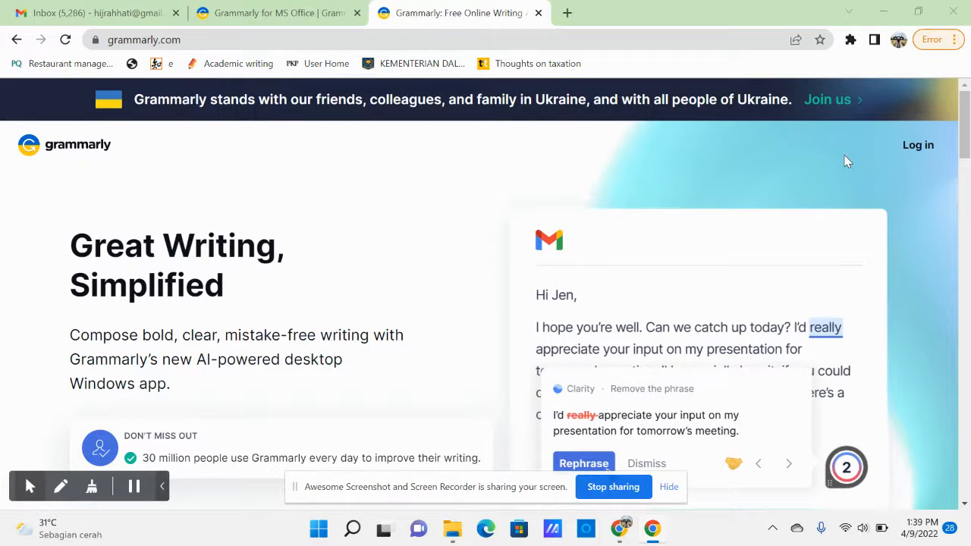
Step: Sign in to the Grammarly account with the saved email and password, and close the password check notice
{"action": "left_click", "coordinate": [916, 148]}
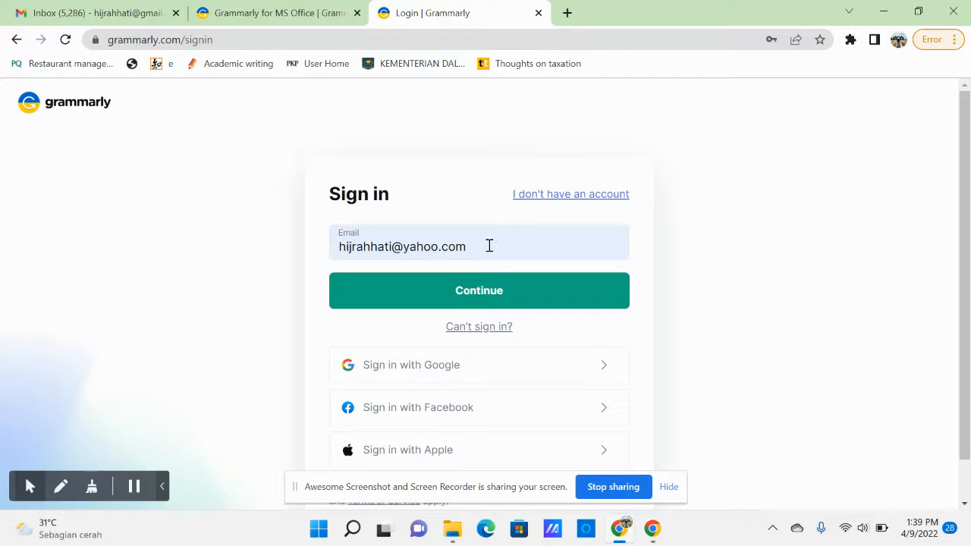
{"action": "left_click", "coordinate": [491, 287]}
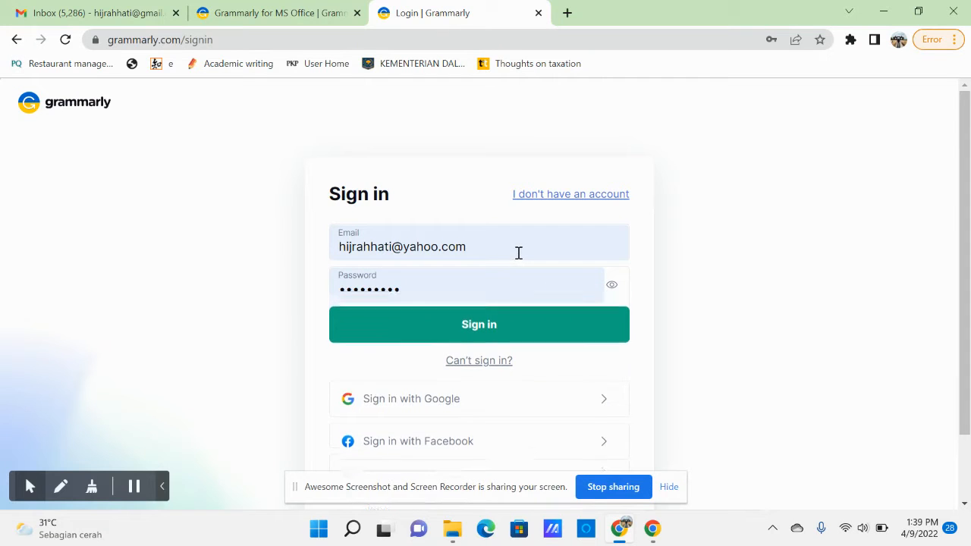
{"action": "left_click", "coordinate": [491, 337]}
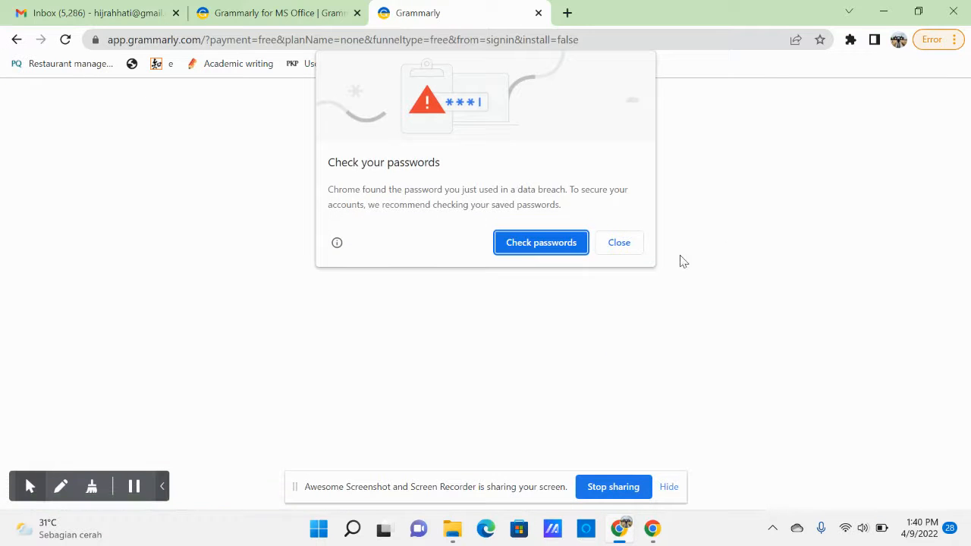
{"action": "left_click", "coordinate": [630, 244]}
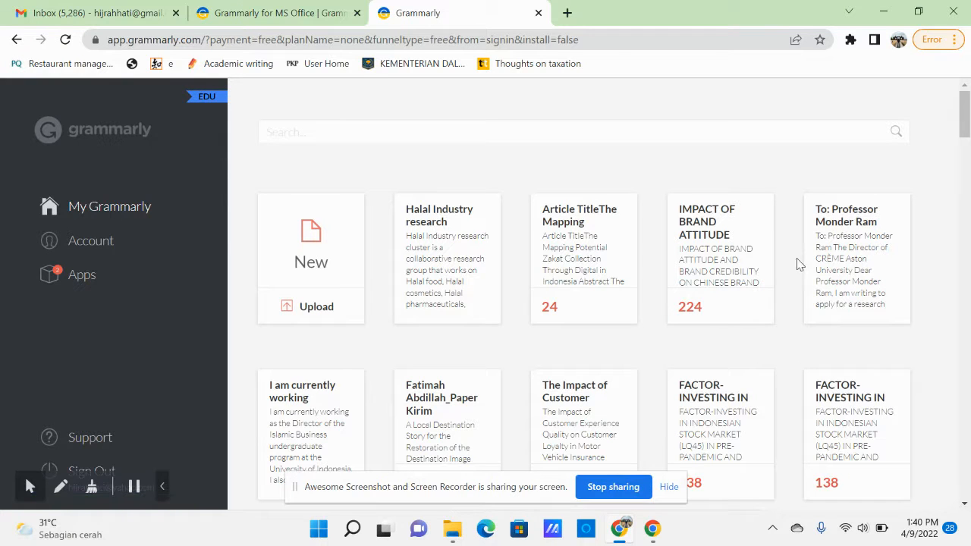
Step: Upload the document "paper Journal of bank m" from Downloads and dismiss the formatting notice
{"action": "left_click", "coordinate": [314, 308]}
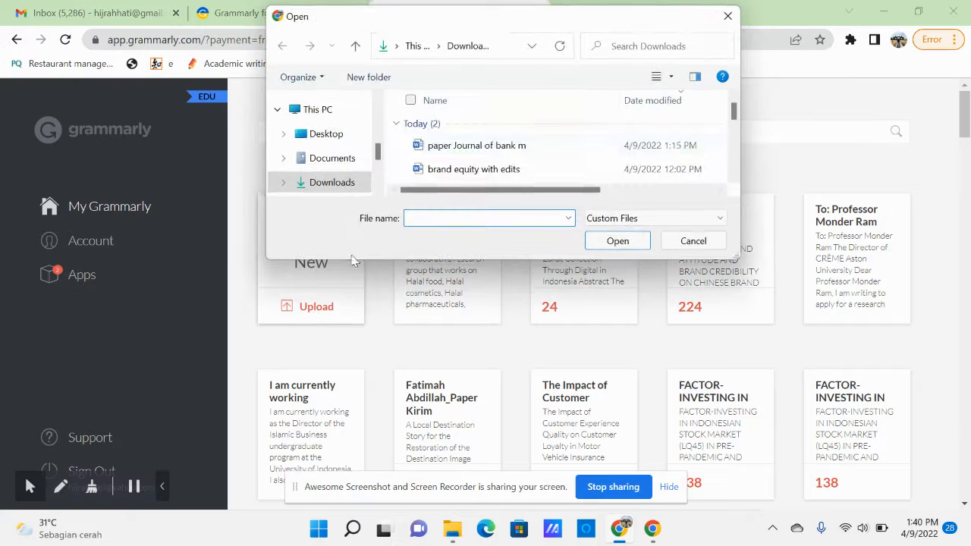
{"action": "left_click", "coordinate": [510, 149]}
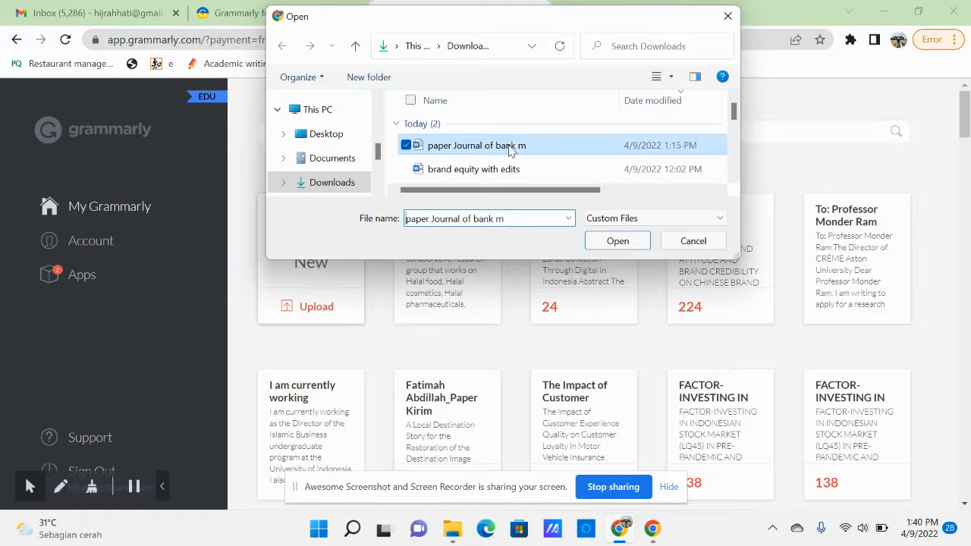
{"action": "left_click", "coordinate": [617, 241]}
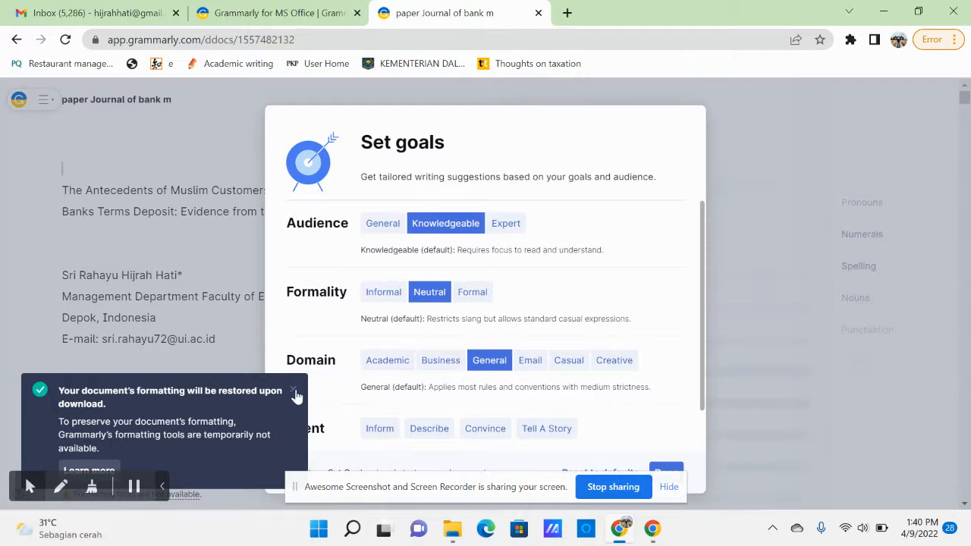
{"action": "left_click", "coordinate": [293, 391]}
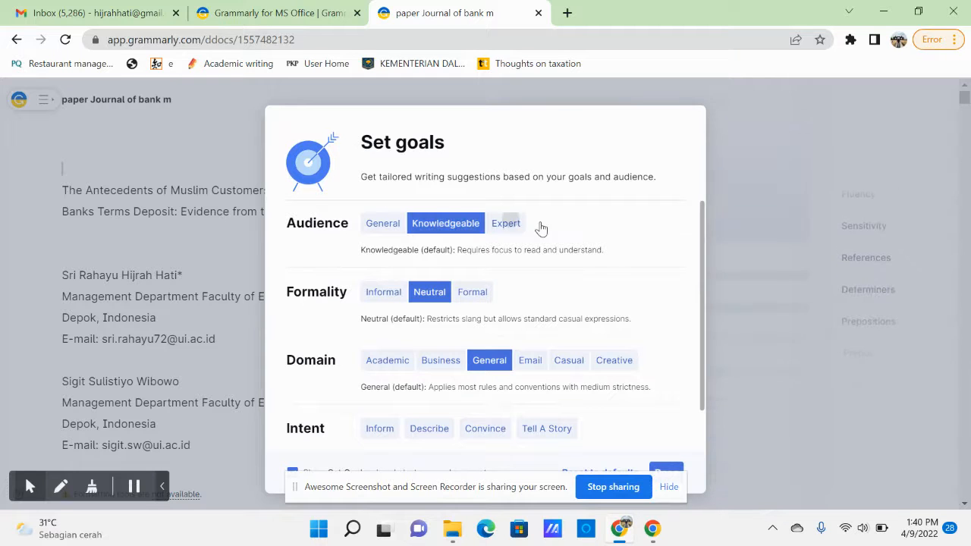
Step: Set the writing goals to Expert audience, Formal formality, Academic domain and Convince intent
{"action": "left_click", "coordinate": [512, 227]}
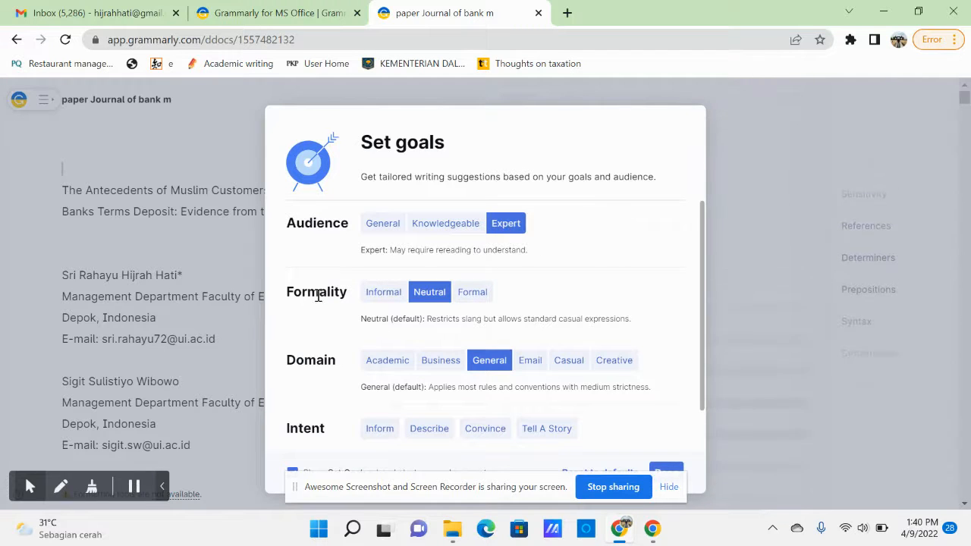
{"action": "left_click", "coordinate": [473, 293]}
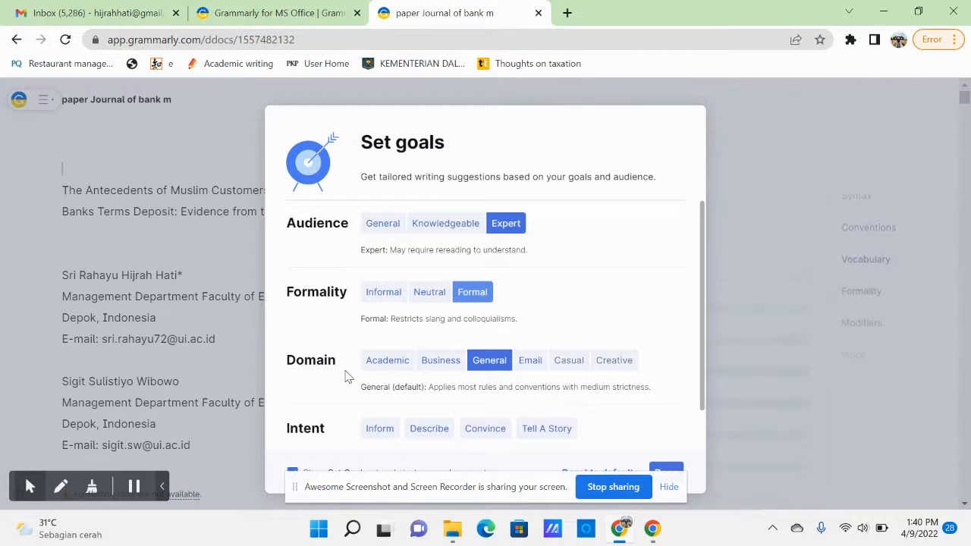
{"action": "left_click", "coordinate": [403, 368]}
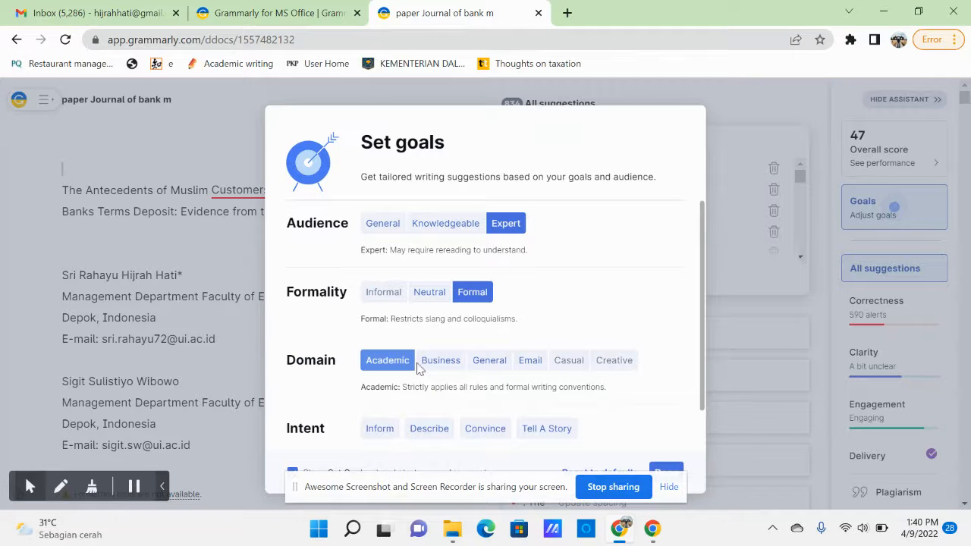
{"action": "scroll", "coordinate": [622, 365], "scroll_direction": "down", "scroll_amount": 1}
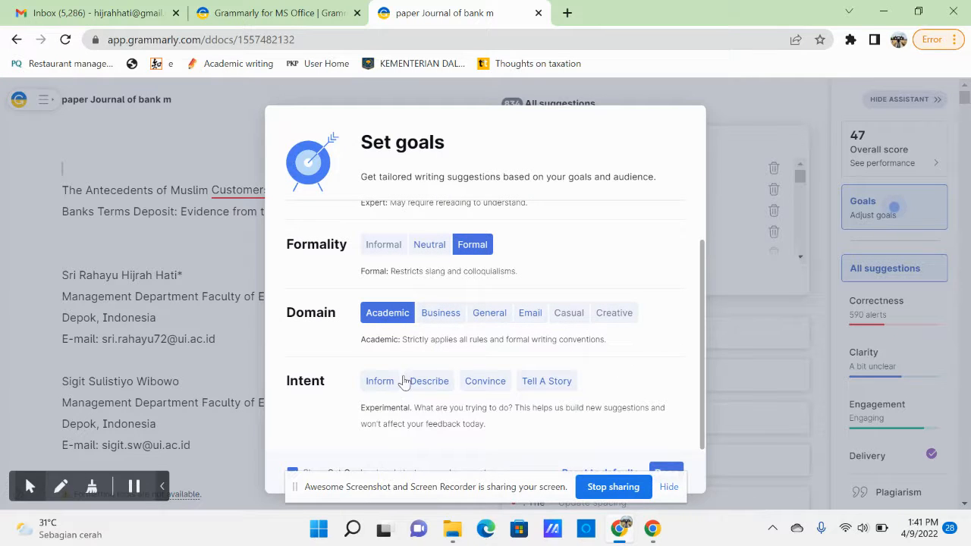
{"action": "left_click", "coordinate": [477, 384]}
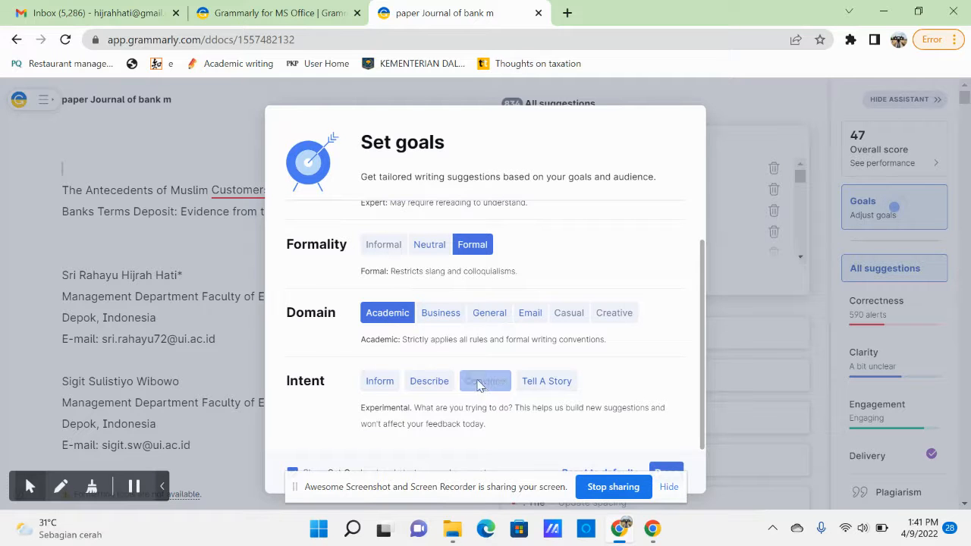
{"action": "left_click", "coordinate": [671, 489]}
{"action": "left_click", "coordinate": [667, 473]}
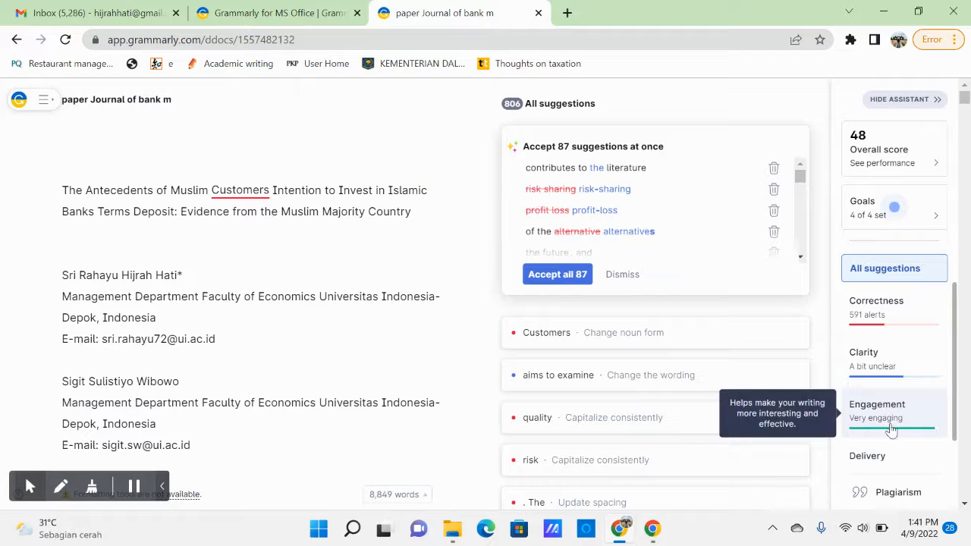
Step: Read the noun form explanation for "Customers" in the paper's title and correct the word to "Customers'"
{"action": "scroll", "coordinate": [891, 429], "scroll_direction": "down", "scroll_amount": 1}
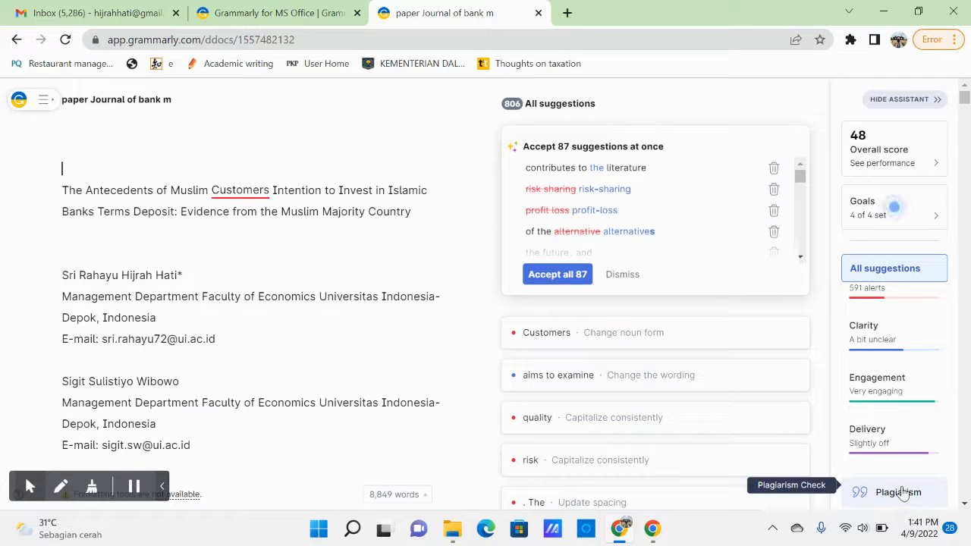
{"action": "left_click", "coordinate": [240, 190]}
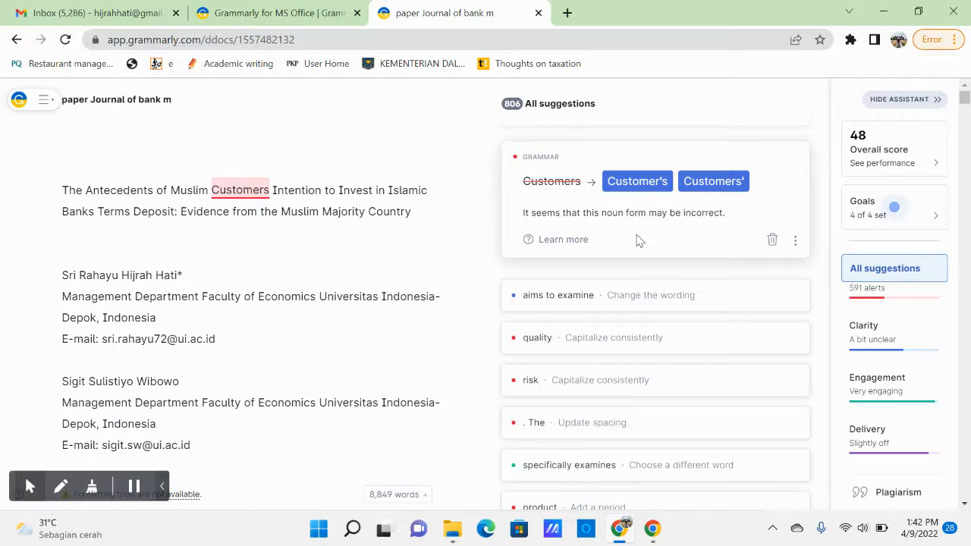
{"action": "left_click", "coordinate": [548, 243]}
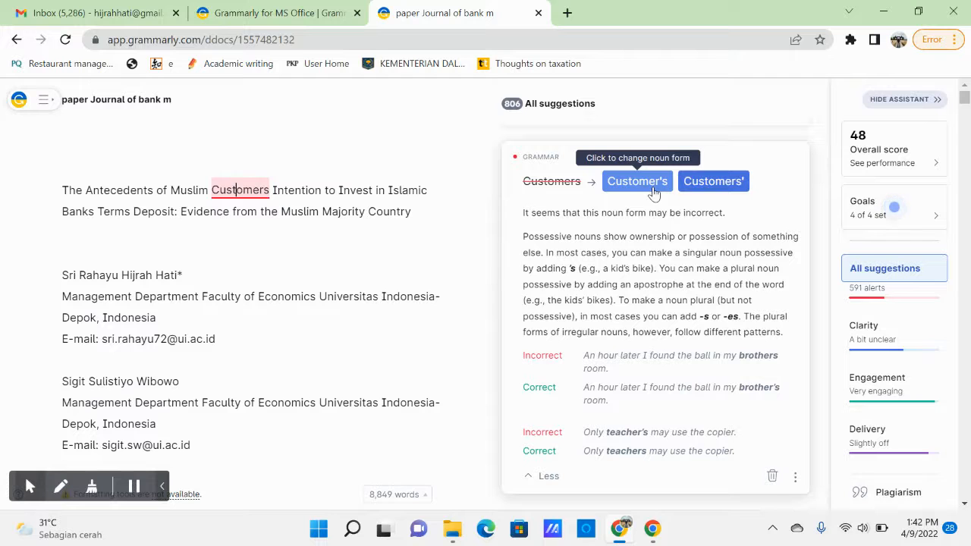
{"action": "left_click", "coordinate": [713, 182]}
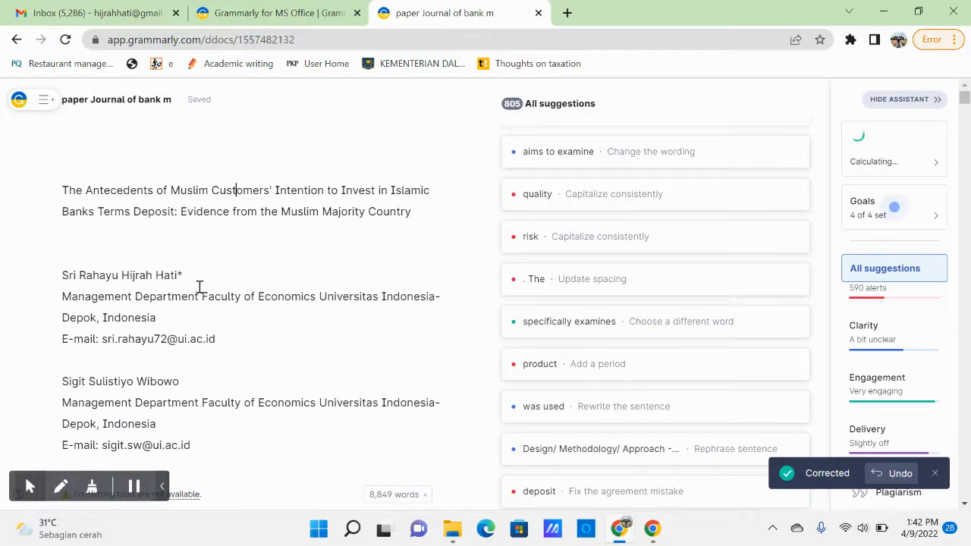
Step: Replace "aims to examine" with "examines" in the Purpose sentence of the abstract
{"action": "scroll", "coordinate": [199, 282], "scroll_direction": "down", "scroll_amount": 1}
{"action": "scroll", "coordinate": [199, 282], "scroll_direction": "down", "scroll_amount": 2}
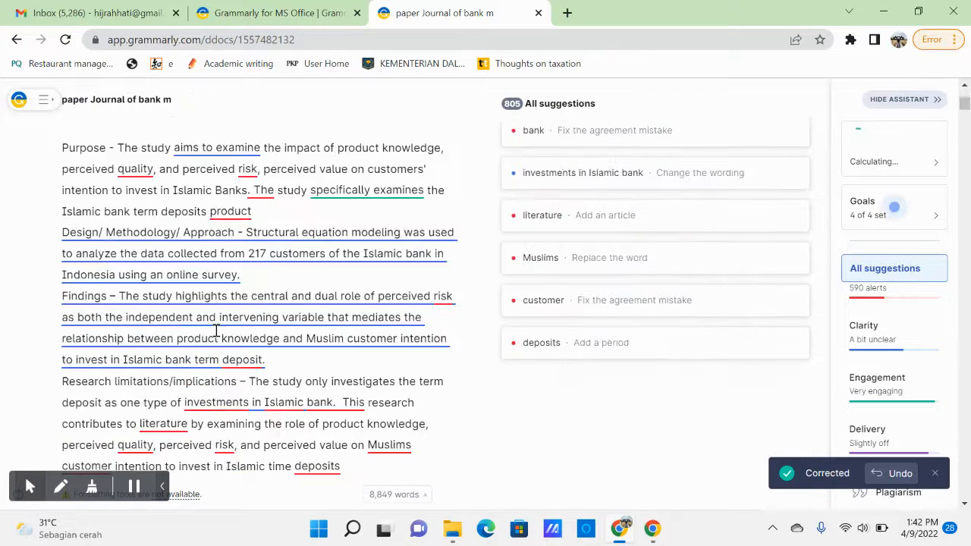
{"action": "scroll", "coordinate": [205, 304], "scroll_direction": "down", "scroll_amount": 2}
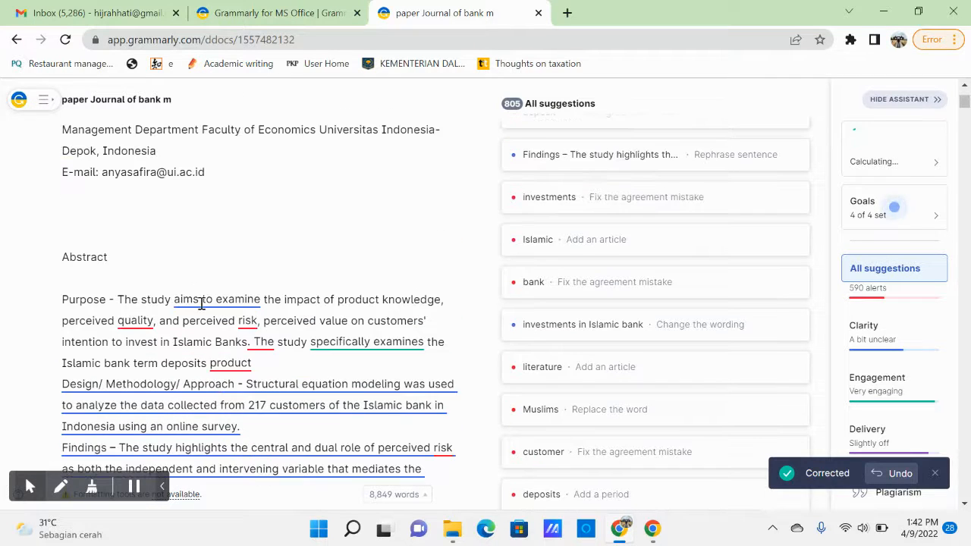
{"action": "left_click", "coordinate": [201, 300]}
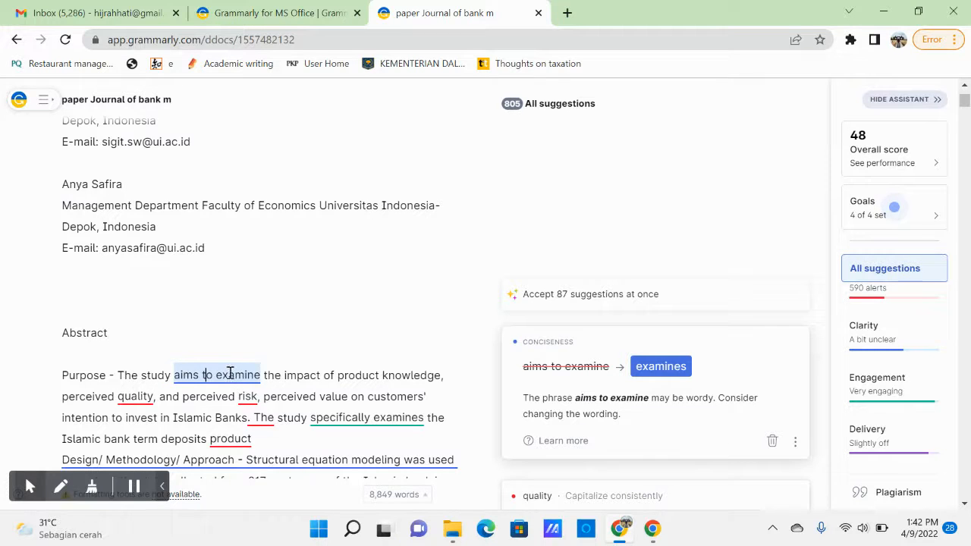
{"action": "left_click", "coordinate": [661, 368]}
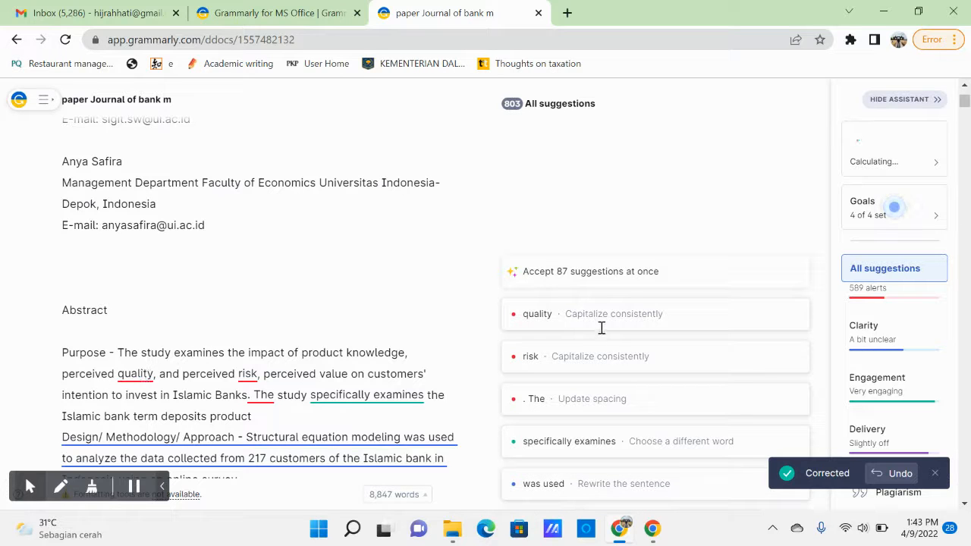
Step: Resolve the inconsistent capitalization of "quality" by updating all occurrences to lowercase
{"action": "left_click", "coordinate": [546, 323]}
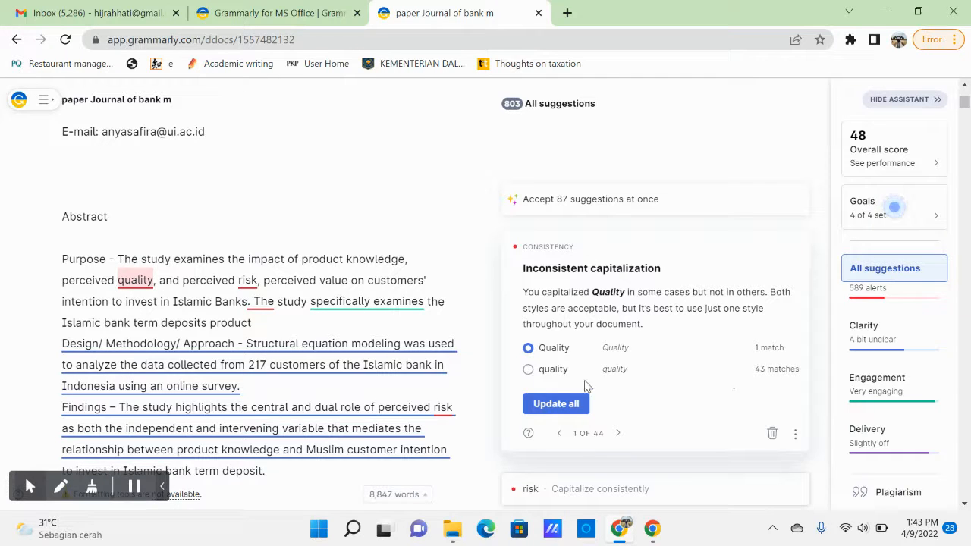
{"action": "left_click", "coordinate": [531, 372]}
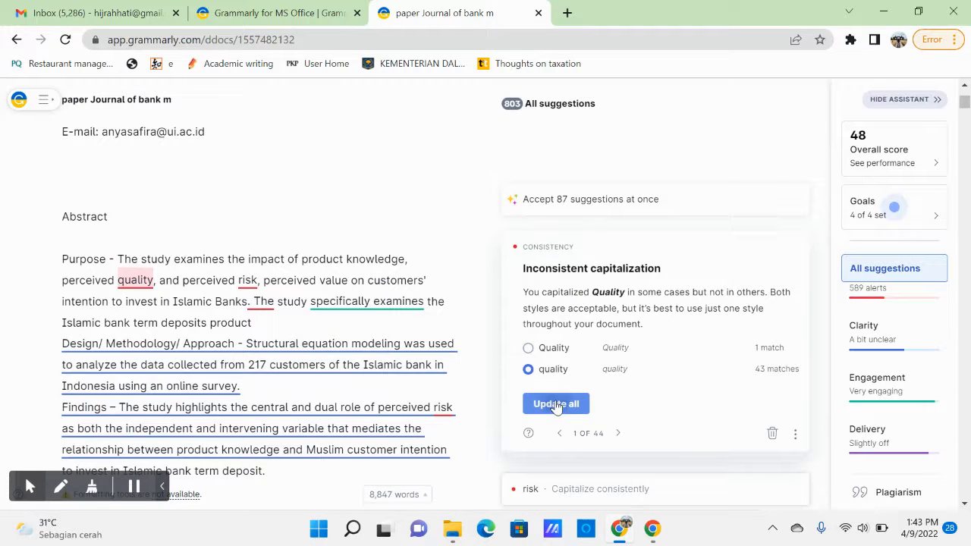
{"action": "left_click", "coordinate": [556, 404]}
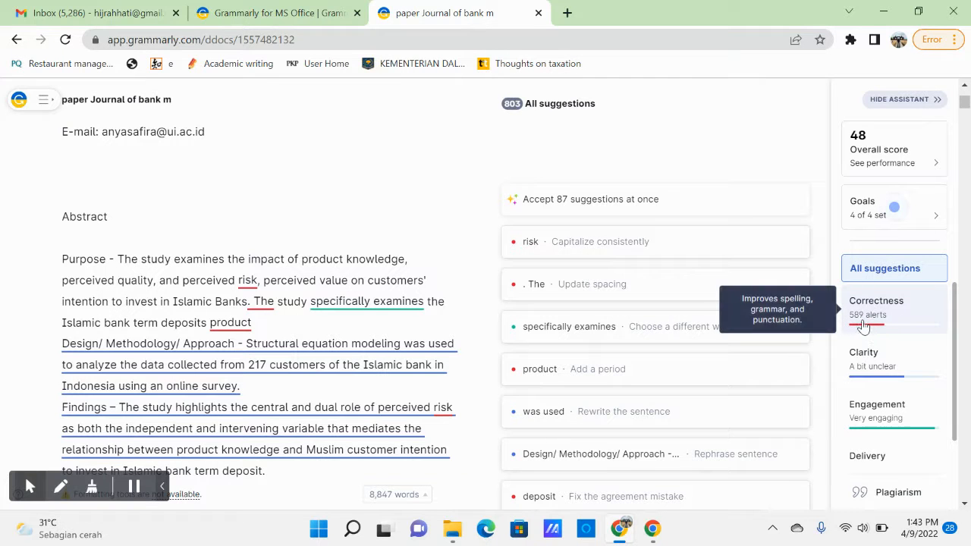
Step: Make "risk" lowercase throughout the document and update all sentence spacing to one space
{"action": "left_click", "coordinate": [246, 281]}
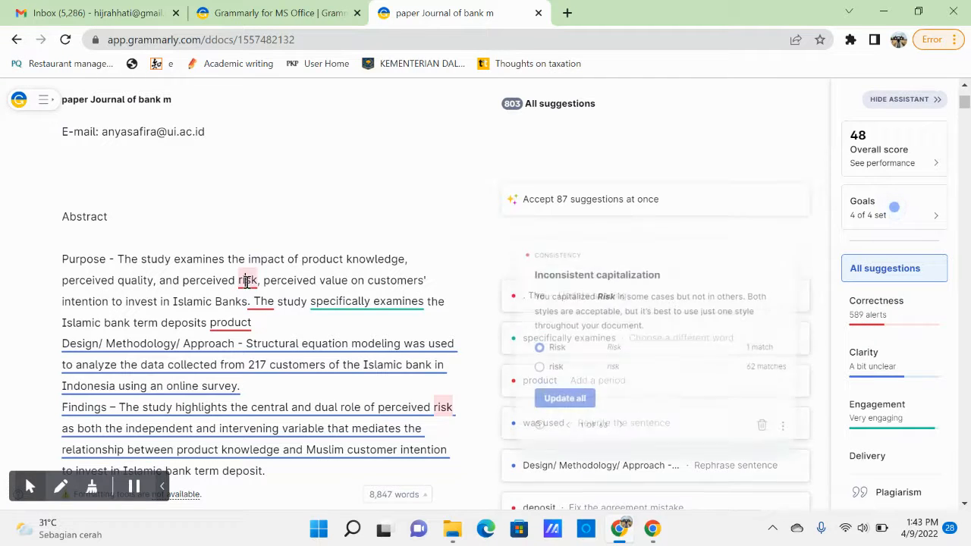
{"action": "left_click", "coordinate": [528, 369]}
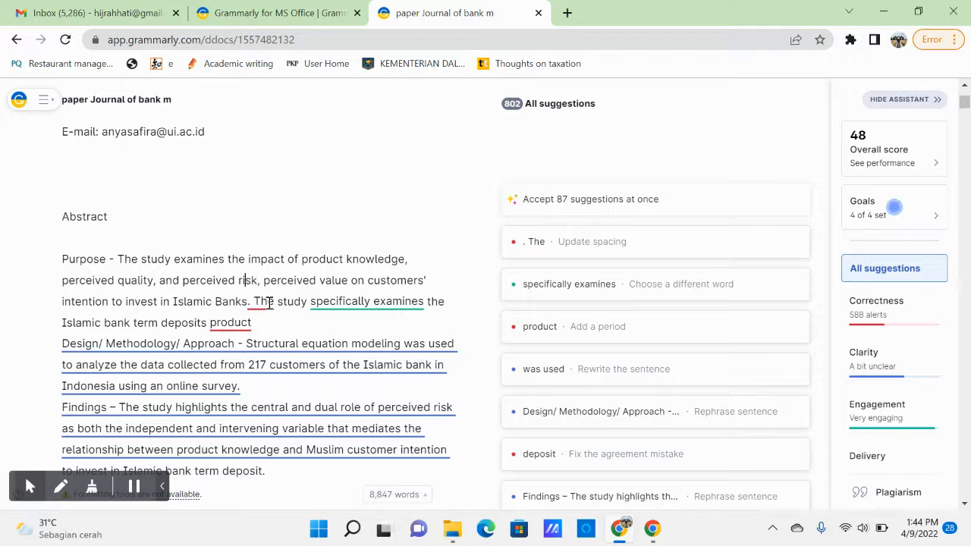
{"action": "left_click", "coordinate": [269, 301]}
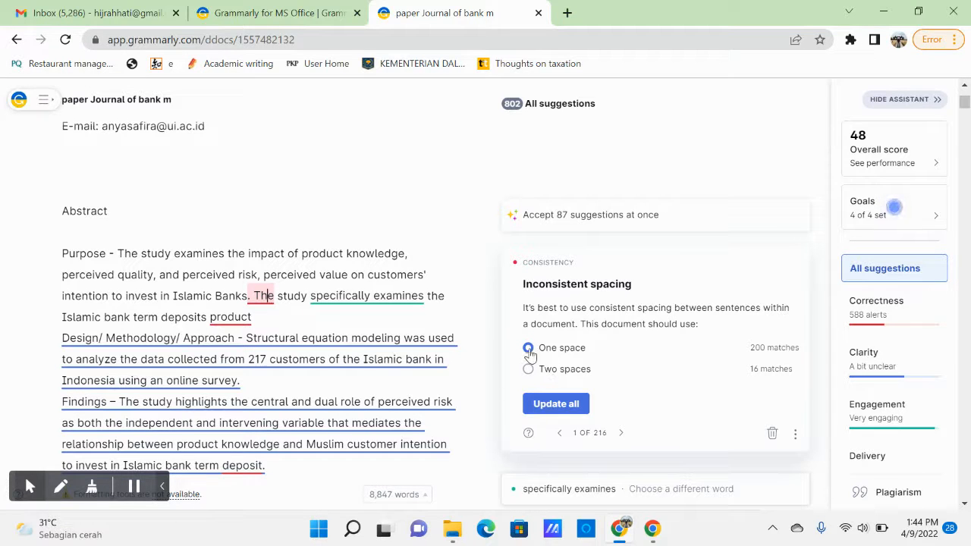
{"action": "left_click", "coordinate": [561, 408]}
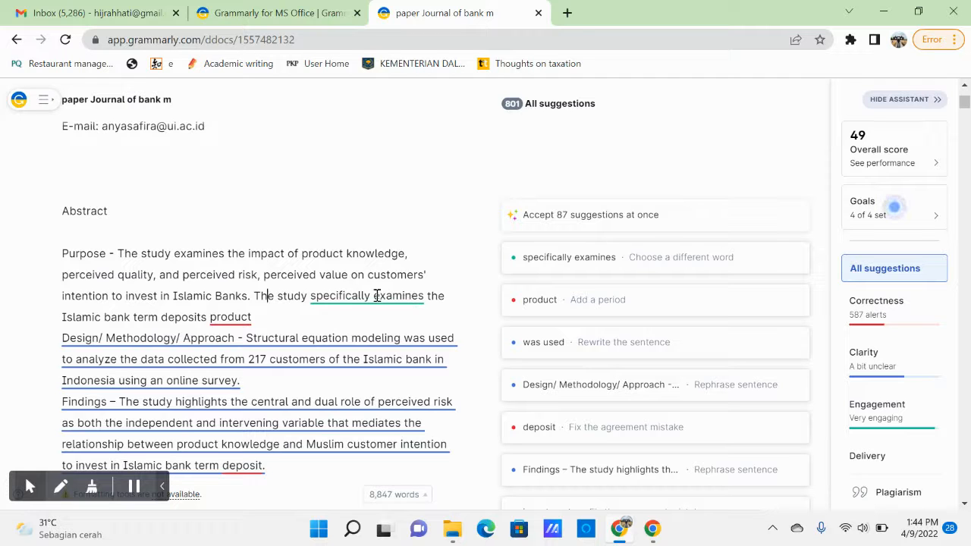
Step: Replace "specifically examines" with "examines explicitly" and move "explicitly" behind "the Islamic bank term deposits product"
{"action": "left_click", "coordinate": [373, 297]}
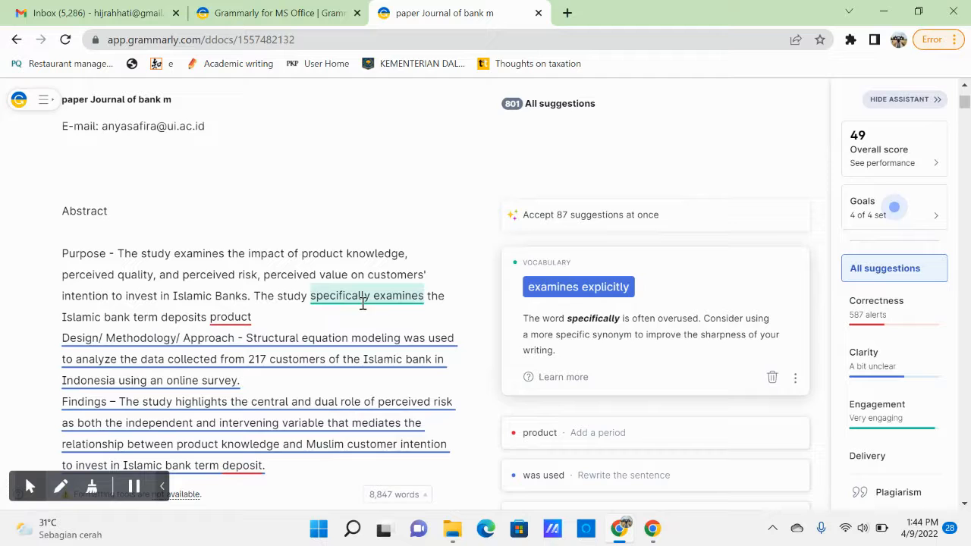
{"action": "left_click", "coordinate": [605, 296]}
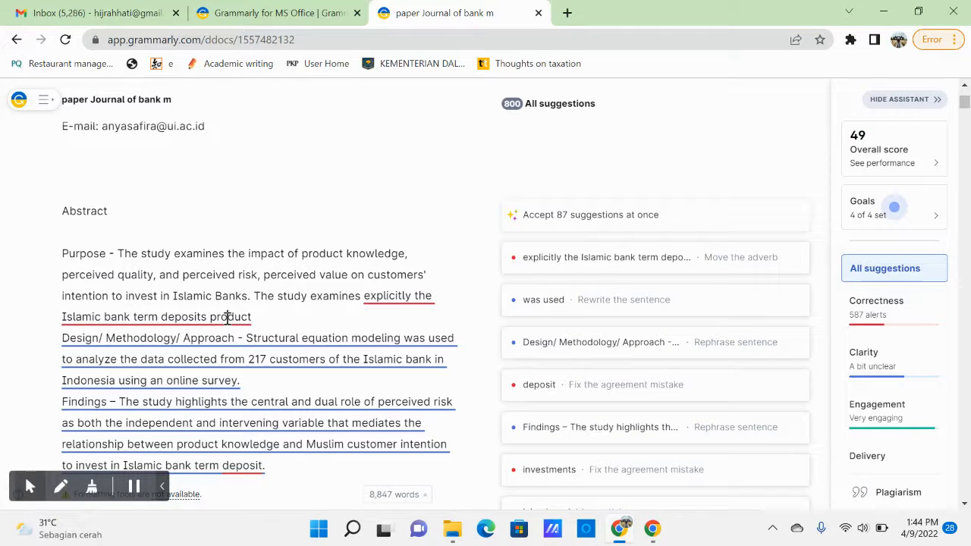
{"action": "left_click", "coordinate": [634, 258]}
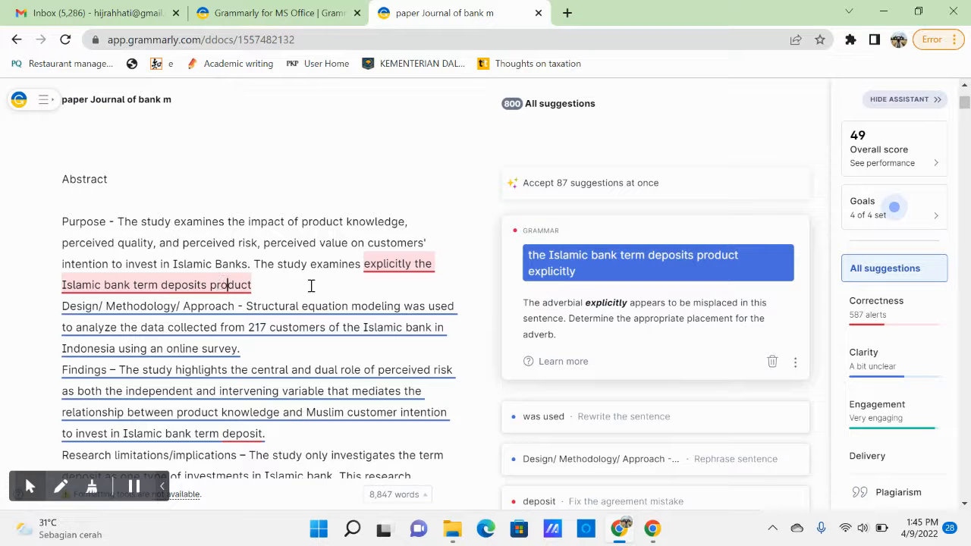
{"action": "left_click", "coordinate": [591, 260]}
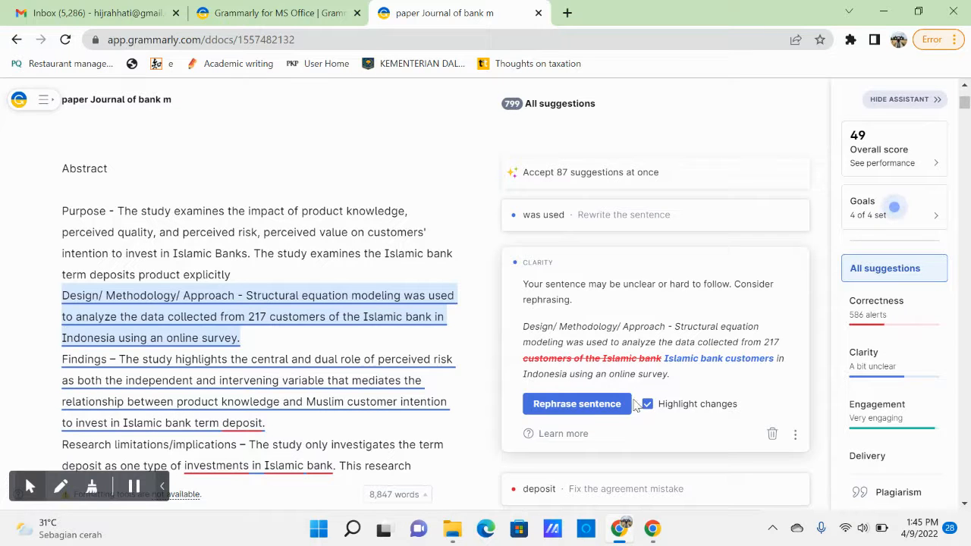
Step: Rephrase the Design/Methodology/Approach sentence to use "Islamic bank customers" and dismiss the passive-voice suggestion on "was used"
{"action": "left_click", "coordinate": [605, 408]}
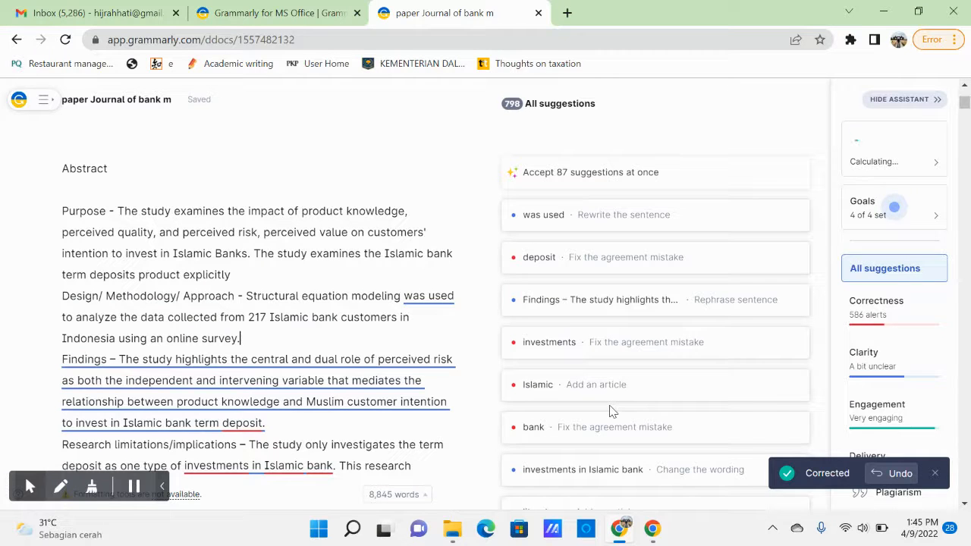
{"action": "left_click", "coordinate": [430, 302]}
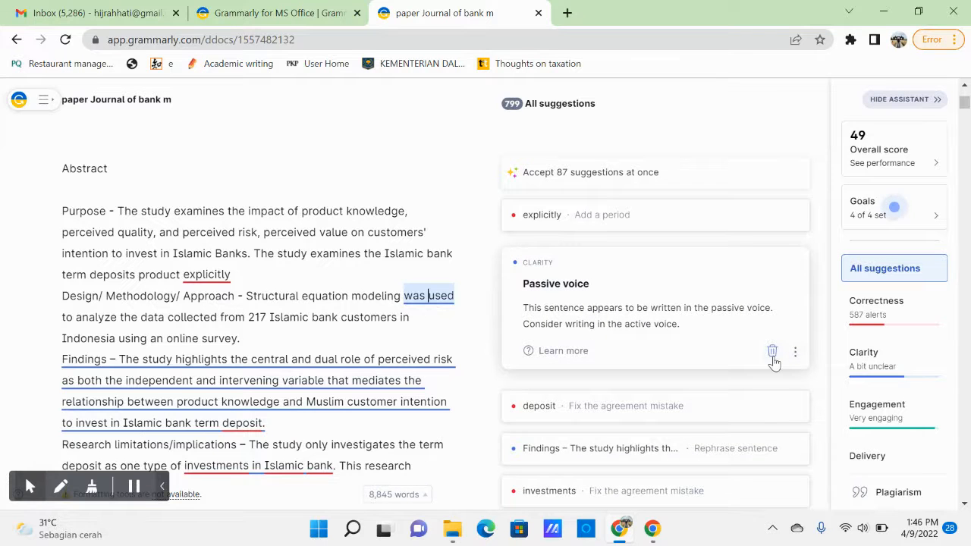
{"action": "left_click", "coordinate": [773, 355]}
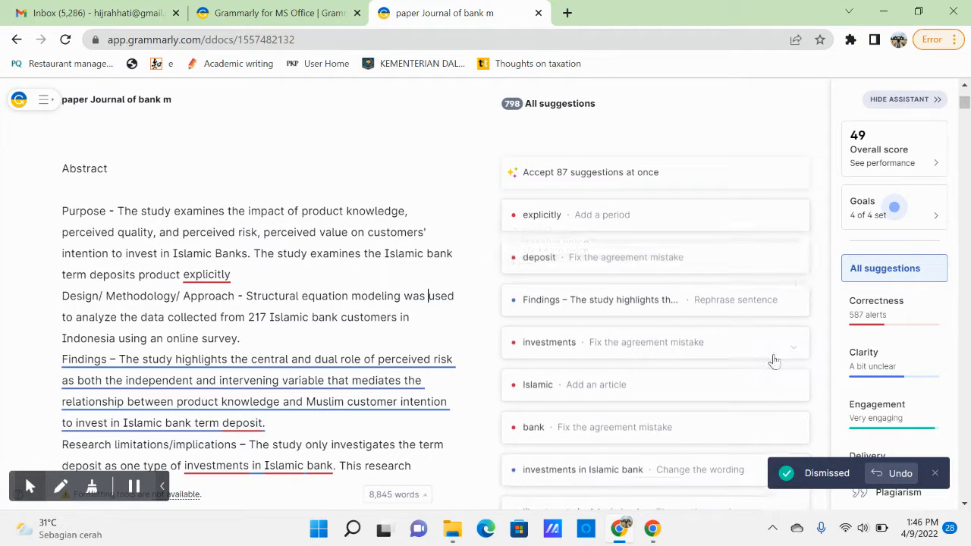
Step: Add the missing period after "explicitly" at the end of the Purpose paragraph
{"action": "left_click", "coordinate": [233, 277]}
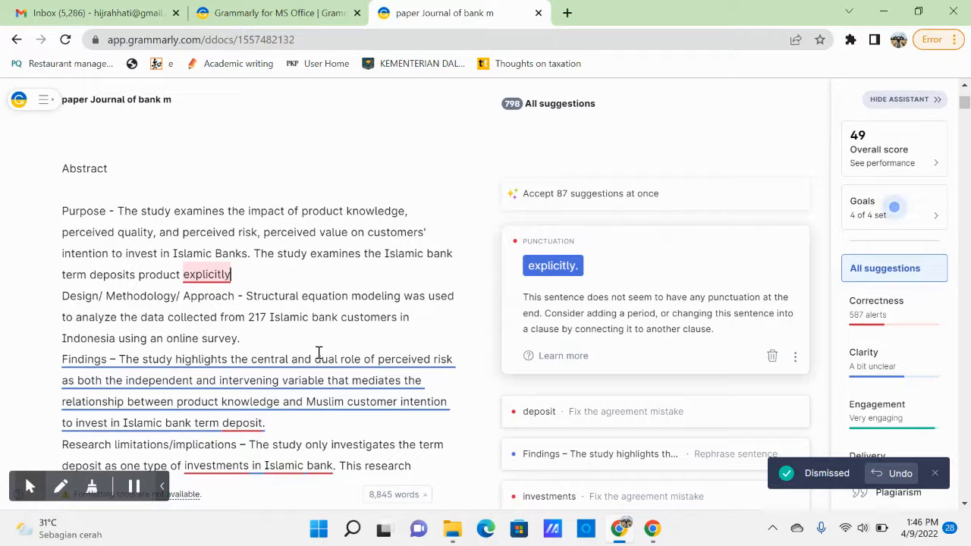
{"action": "left_click", "coordinate": [573, 271]}
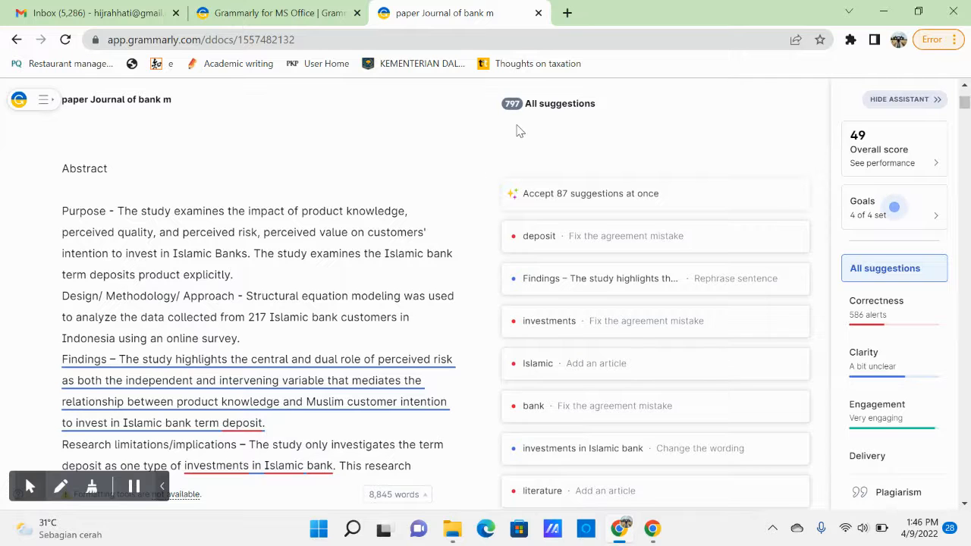
Step: Rephrase the Findings sentence without "both" and with "deposits", and change "as" to "as to" before "the independent and intervening variable"
{"action": "left_click", "coordinate": [339, 345]}
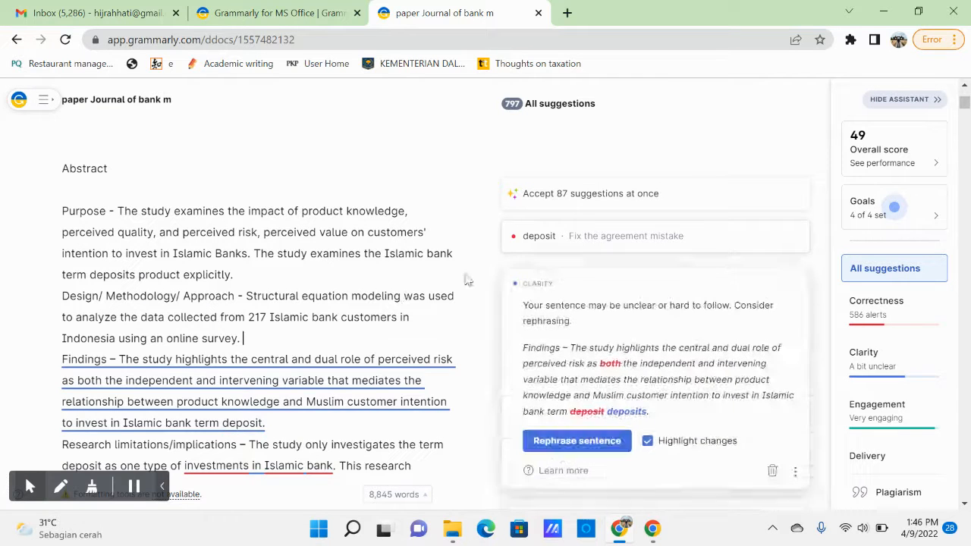
{"action": "left_click", "coordinate": [562, 264]}
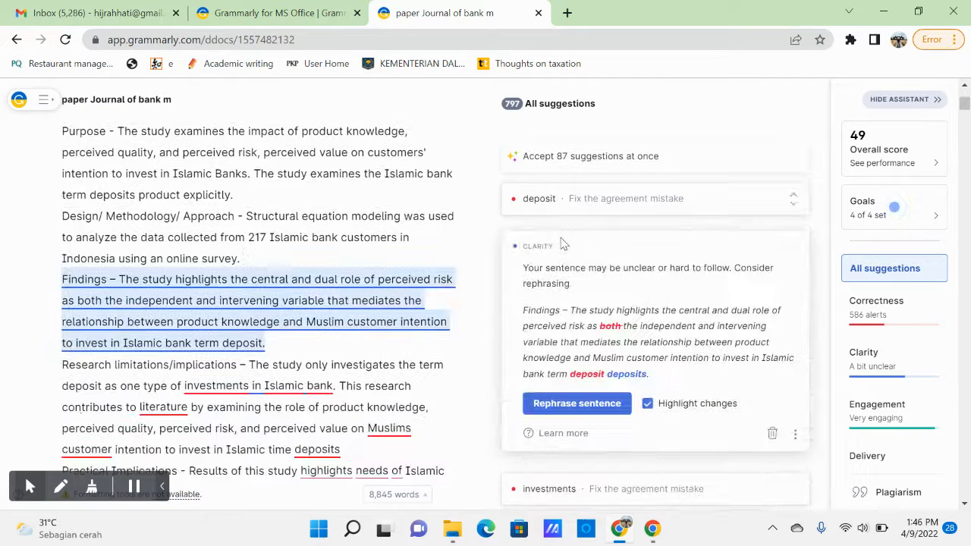
{"action": "left_click", "coordinate": [375, 301]}
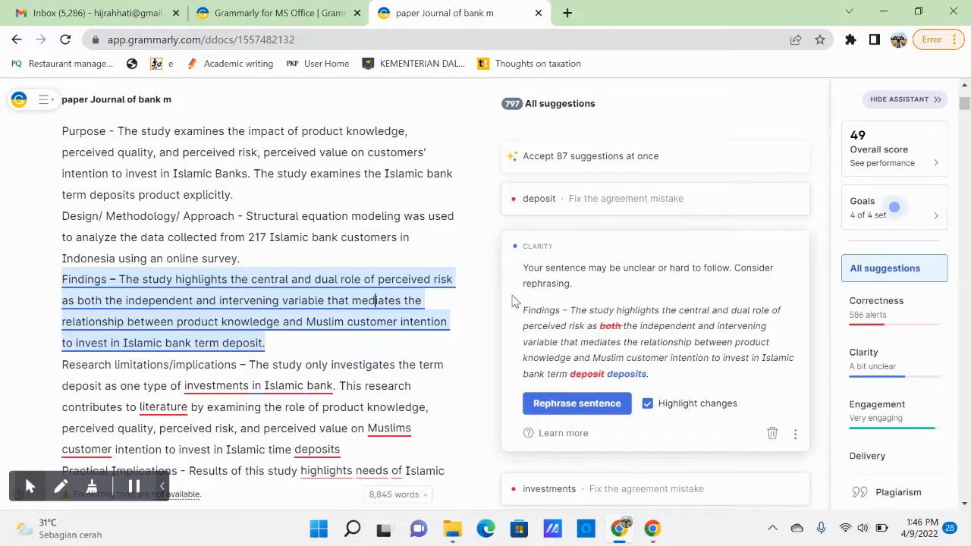
{"action": "left_click", "coordinate": [589, 408]}
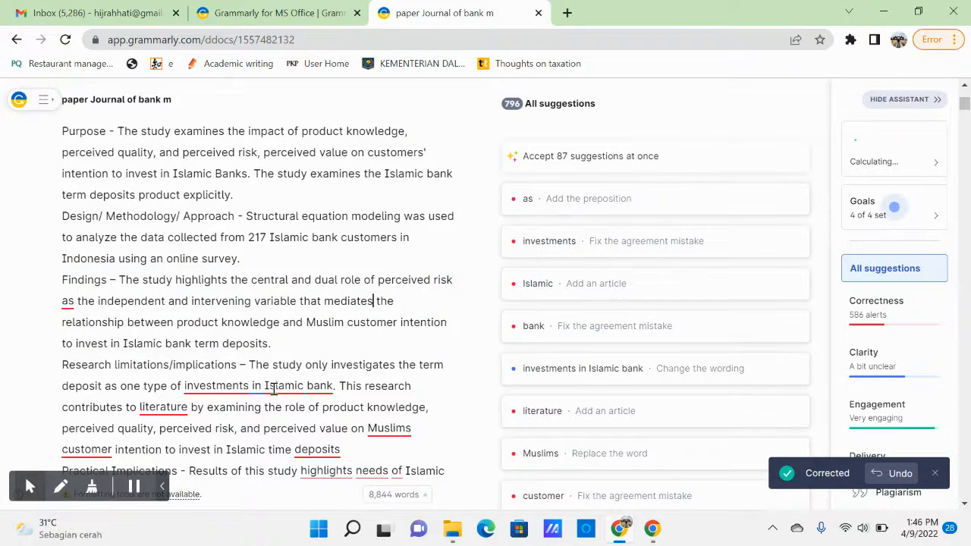
{"action": "left_click", "coordinate": [67, 300]}
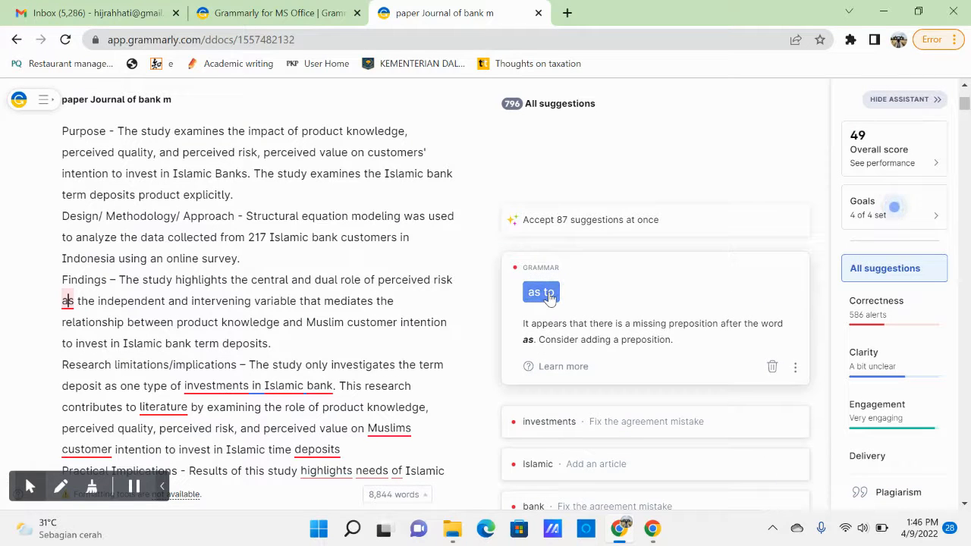
{"action": "left_click", "coordinate": [541, 293]}
Step: Correct the phrase in the Research limitations sentence to "investment in an Islamic bank"
{"action": "left_click", "coordinate": [238, 387]}
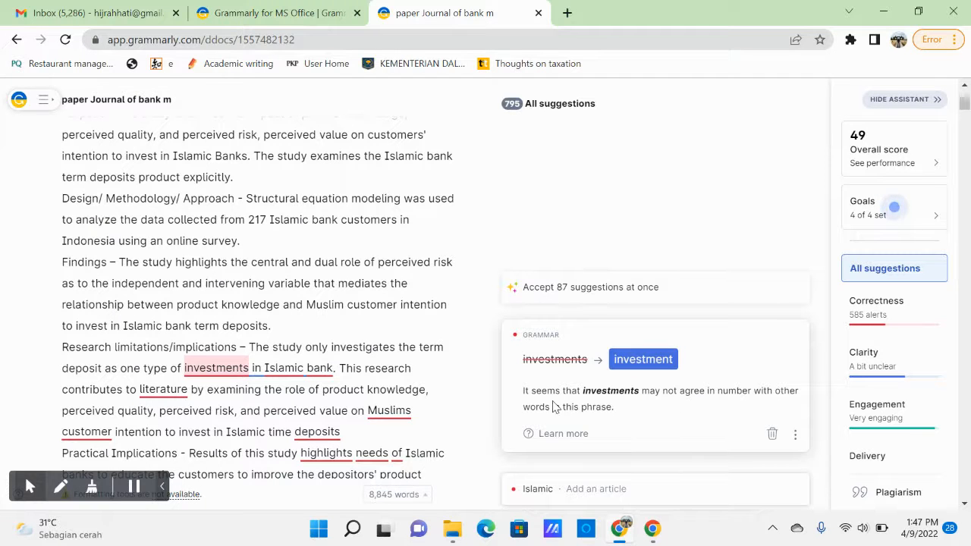
{"action": "left_click", "coordinate": [643, 360]}
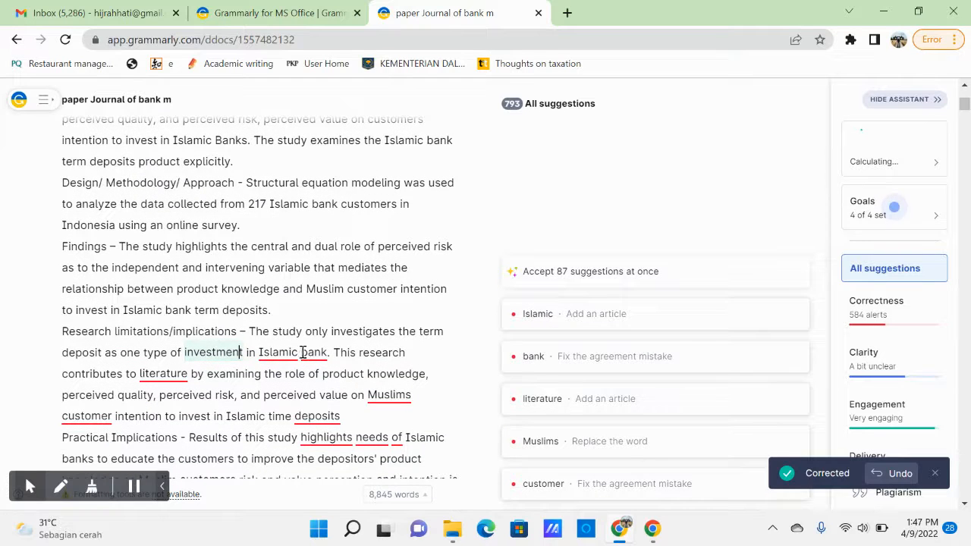
{"action": "left_click", "coordinate": [295, 352]}
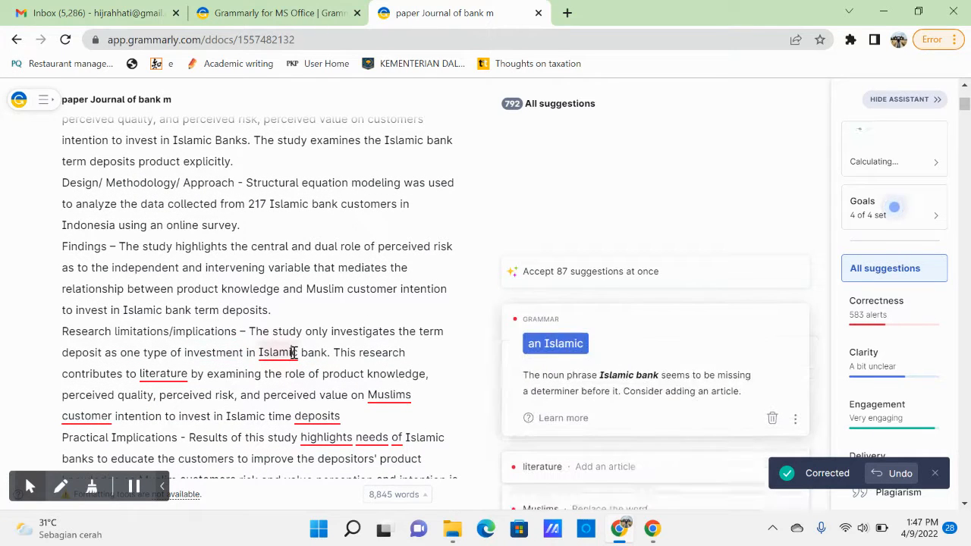
{"action": "left_click", "coordinate": [538, 345]}
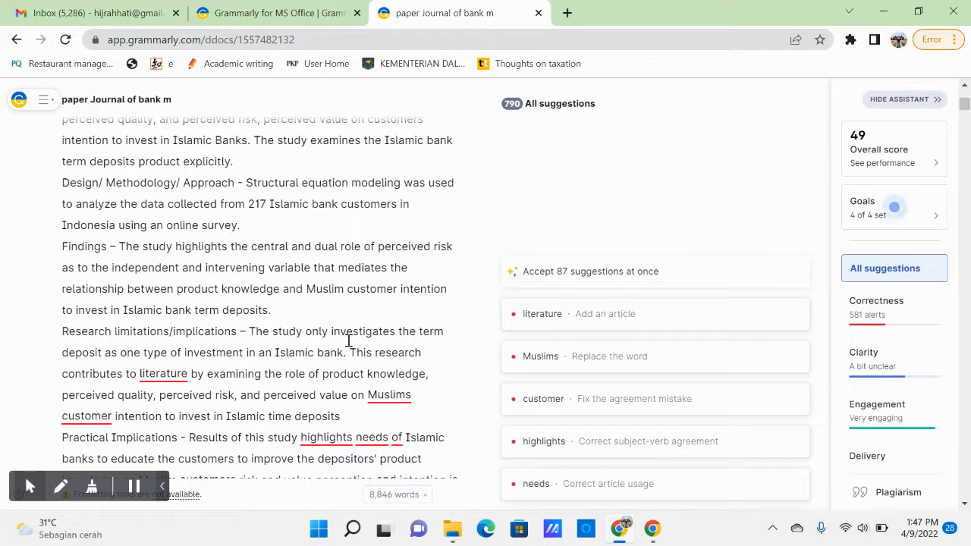
Step: In the Research limitations paragraph, change "literature" to "the literature" and "Muslims" to "Muslim"
{"action": "left_click", "coordinate": [162, 375]}
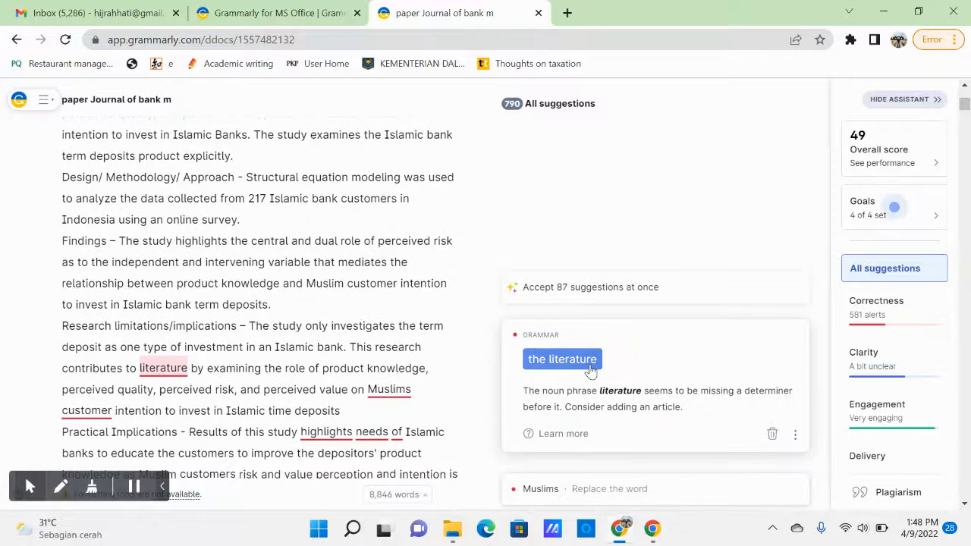
{"action": "left_click", "coordinate": [591, 371]}
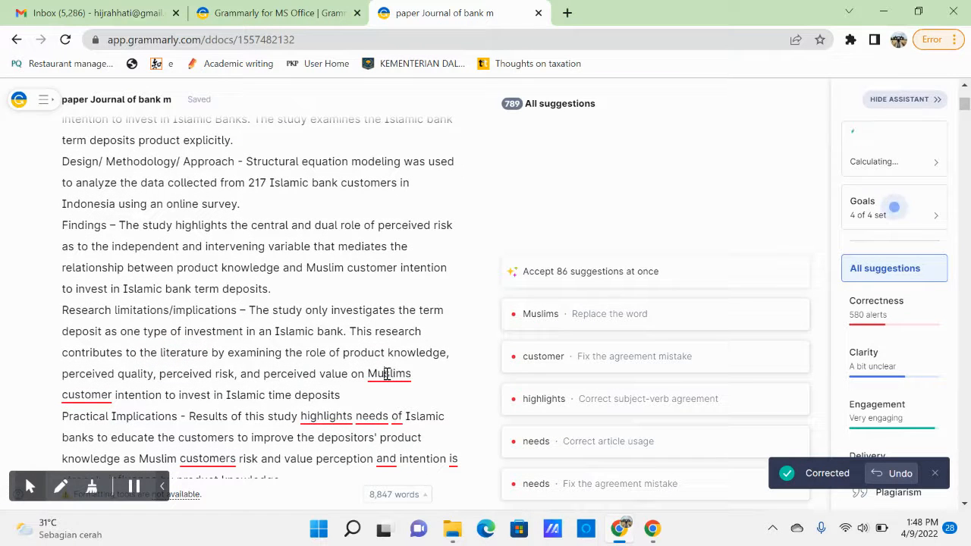
{"action": "left_click", "coordinate": [387, 374]}
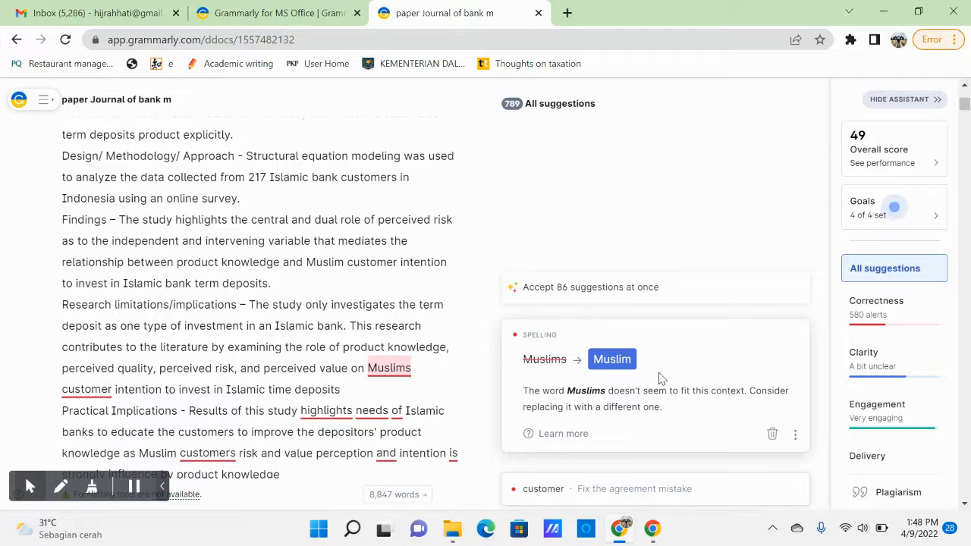
{"action": "left_click", "coordinate": [616, 360]}
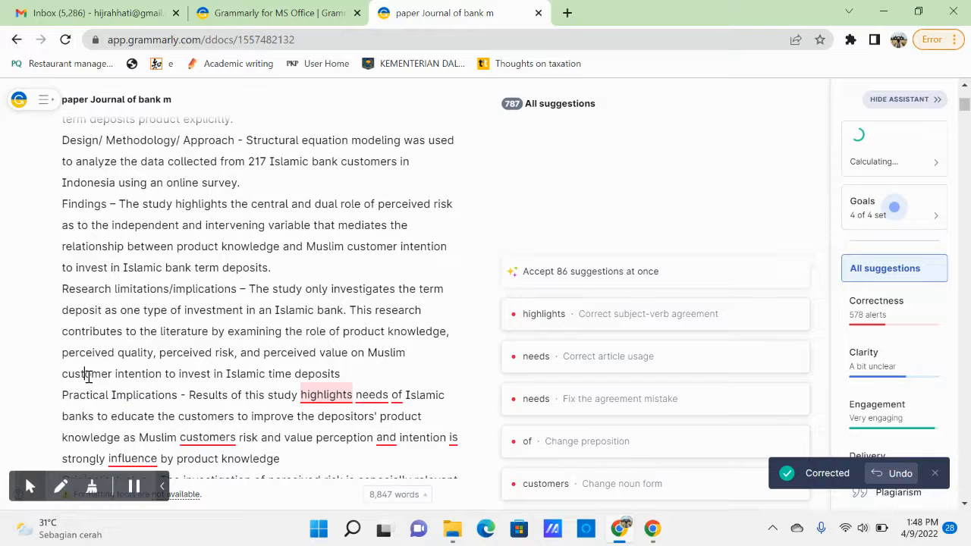
Step: Change the verb "highlights" to "highlight" in the Practical Implications sentence
{"action": "double_click", "coordinate": [88, 375]}
{"action": "left_click", "coordinate": [312, 393]}
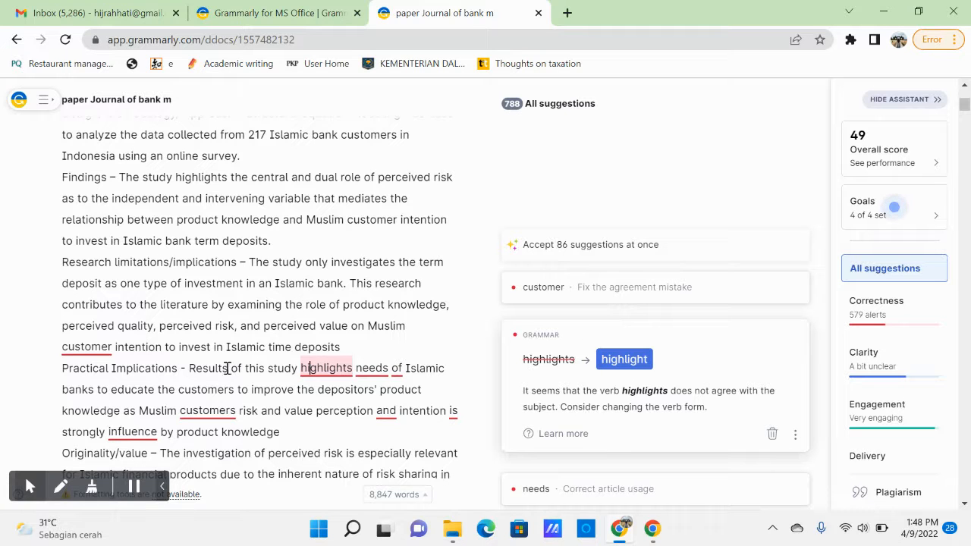
{"action": "left_click_drag", "start_coordinate": [327, 368], "coordinate": [353, 370]}
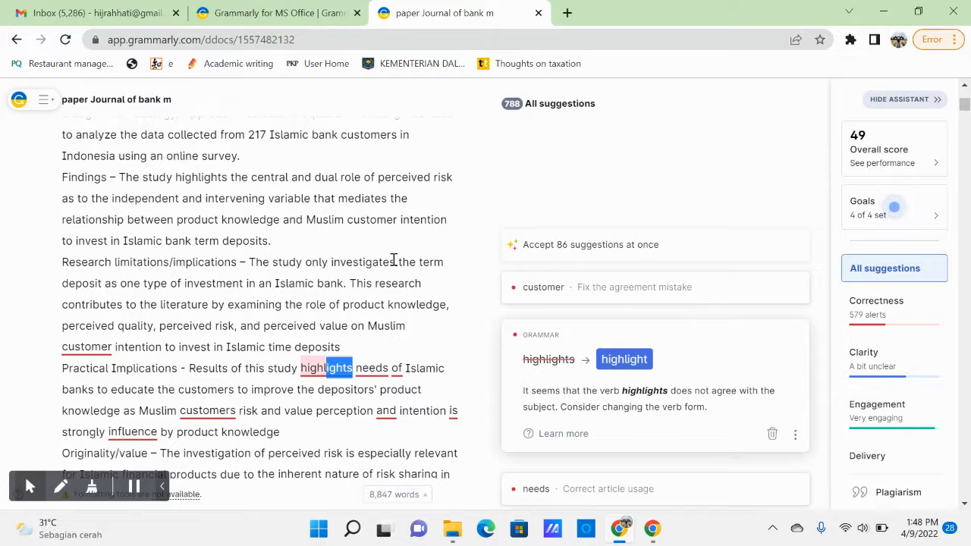
{"action": "left_click", "coordinate": [644, 363]}
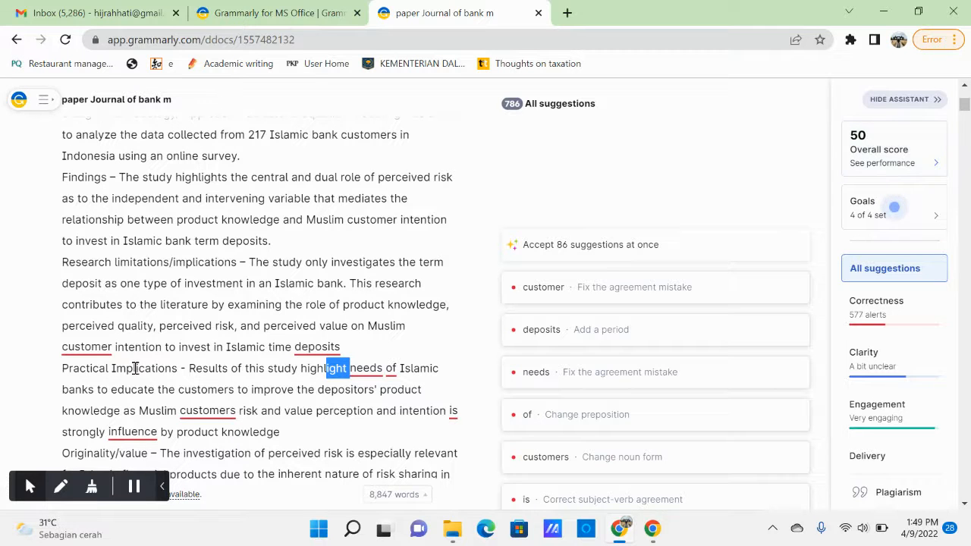
Step: Change "customer" to the plural possessive "customers'" before "intention to invest in Islamic time deposits"
{"action": "left_click", "coordinate": [103, 350]}
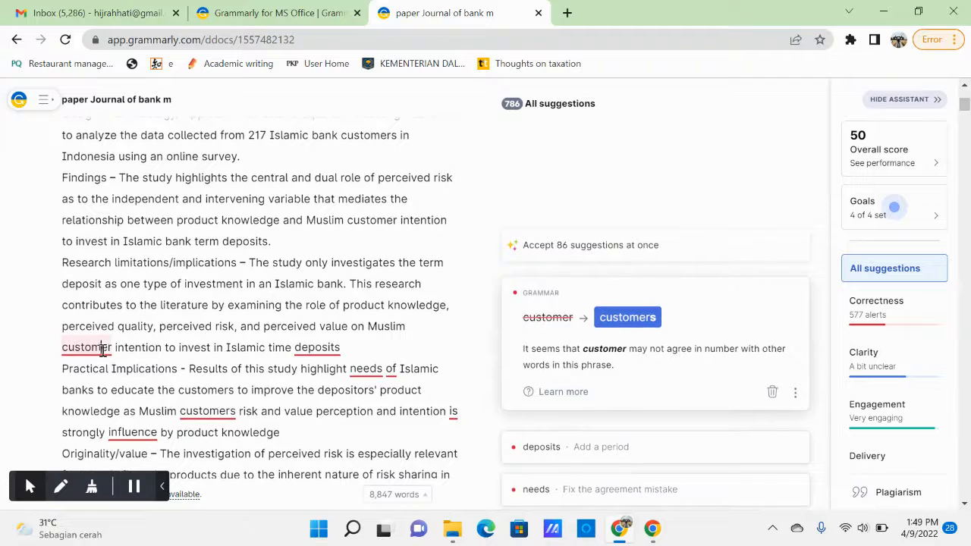
{"action": "left_click", "coordinate": [639, 343]}
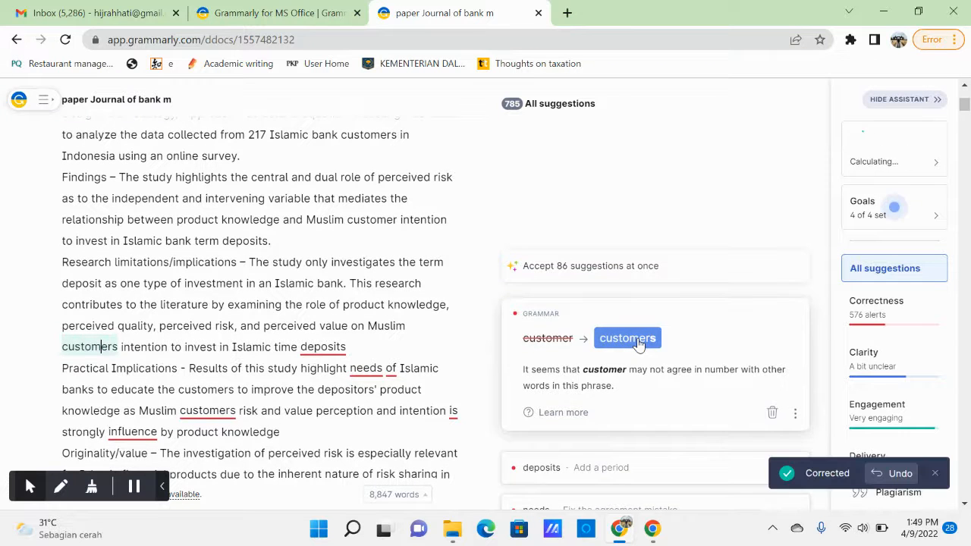
{"action": "left_click", "coordinate": [322, 347]}
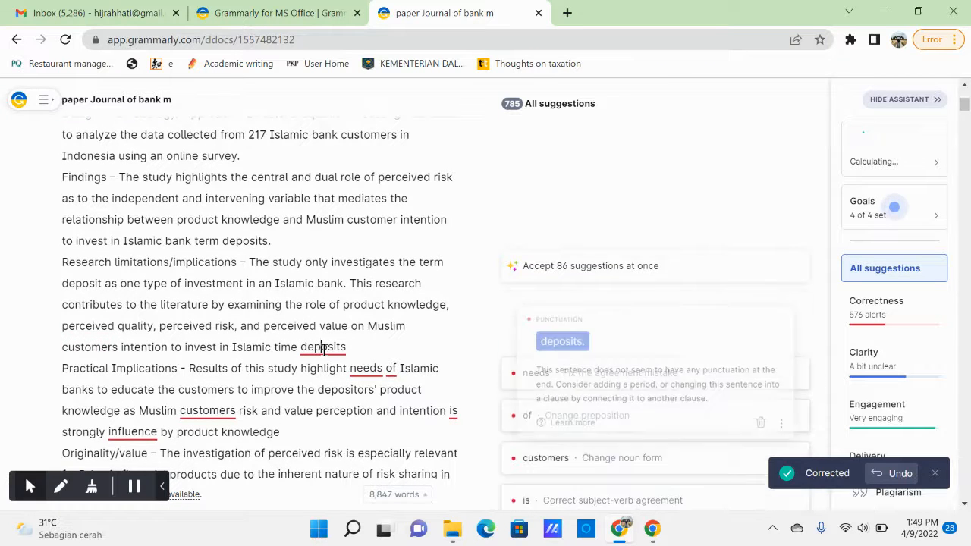
{"action": "left_click", "coordinate": [554, 348]}
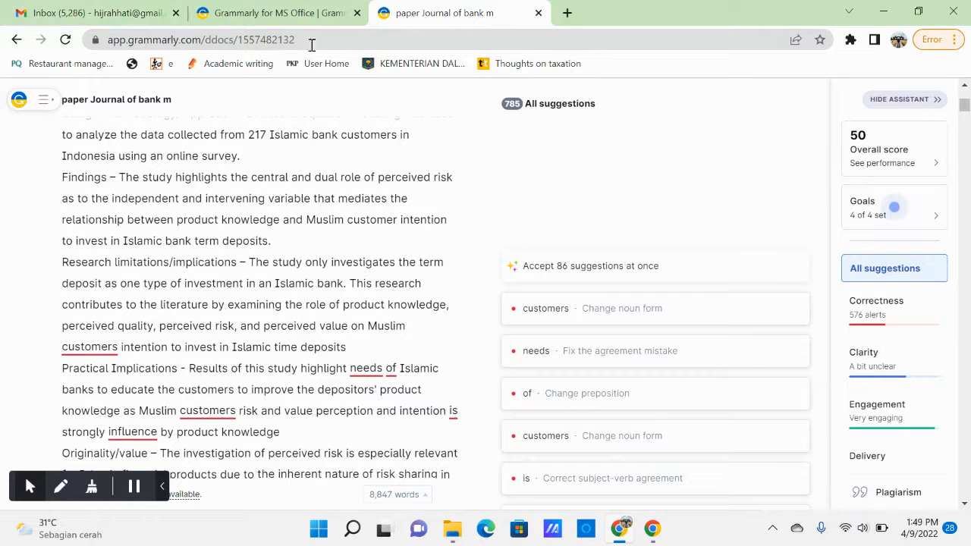
{"action": "left_click", "coordinate": [107, 349]}
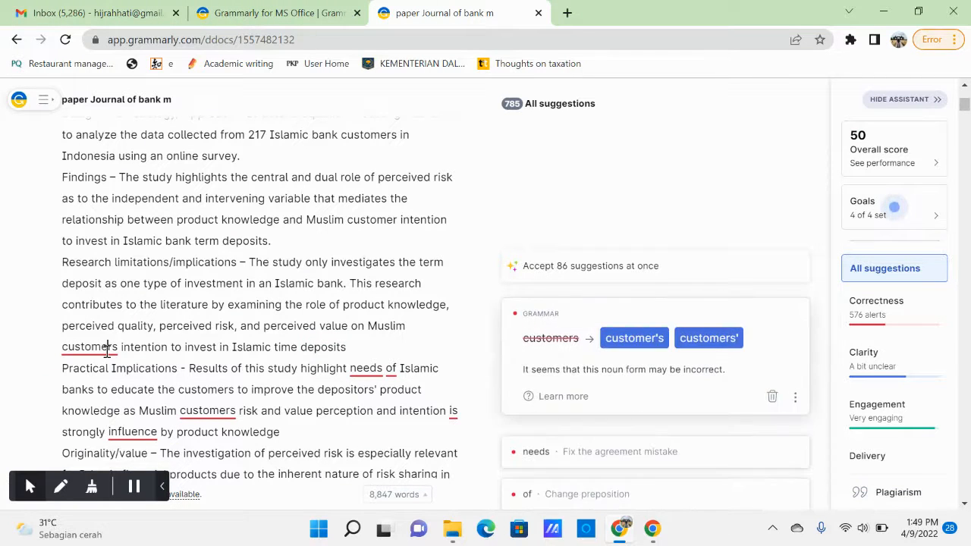
{"action": "left_click", "coordinate": [736, 347]}
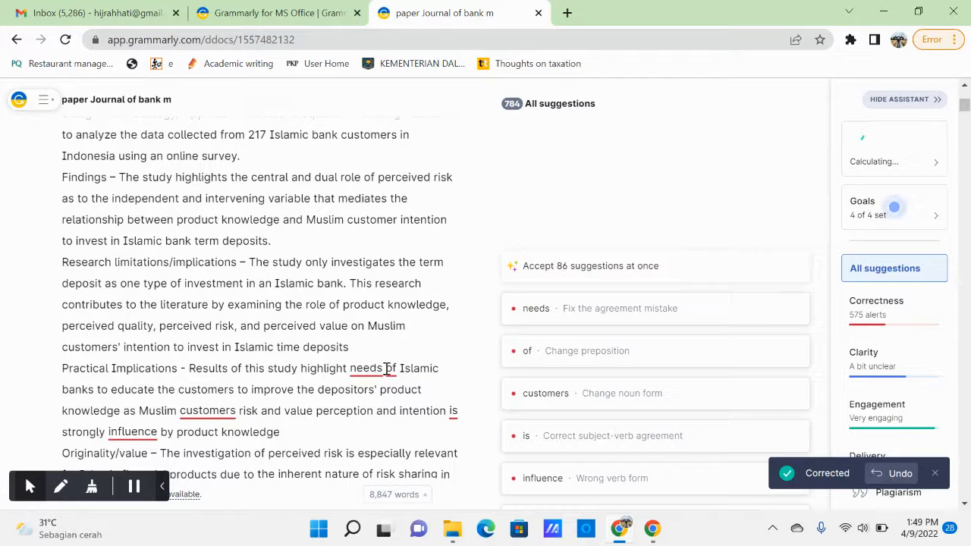
Step: In the Practical Implications sentence, change "needs" to "need" and "customers" before "risk" to "customers'"
{"action": "left_click", "coordinate": [374, 368]}
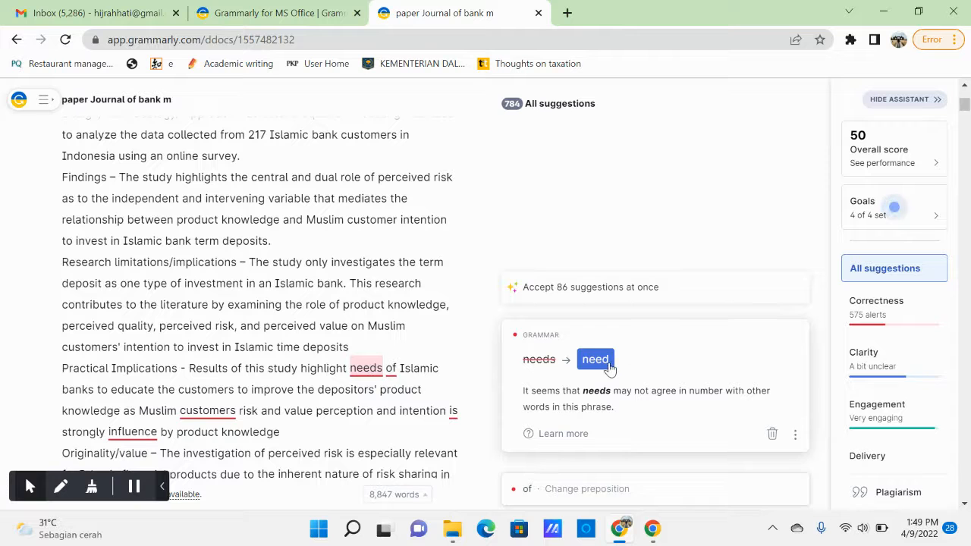
{"action": "left_click", "coordinate": [610, 367]}
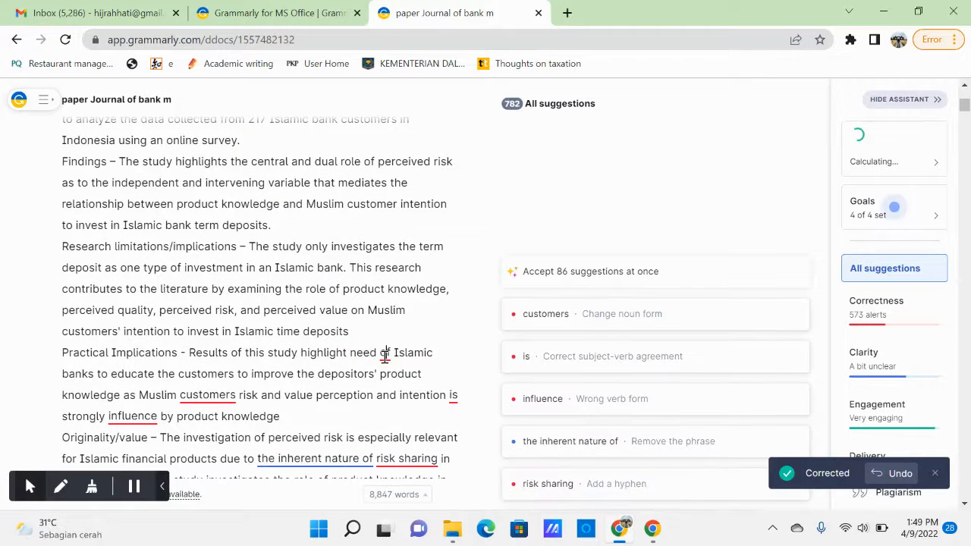
{"action": "left_click", "coordinate": [225, 394]}
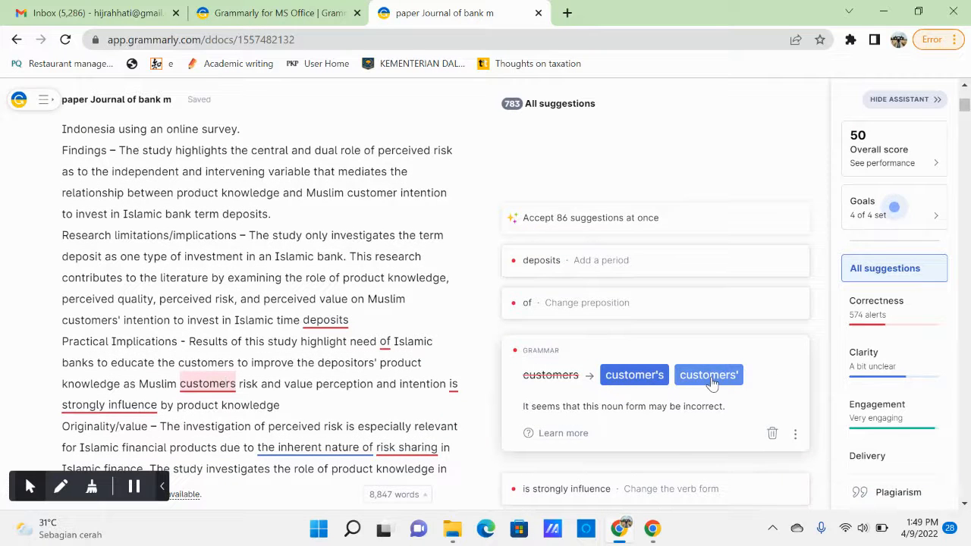
{"action": "left_click", "coordinate": [709, 375]}
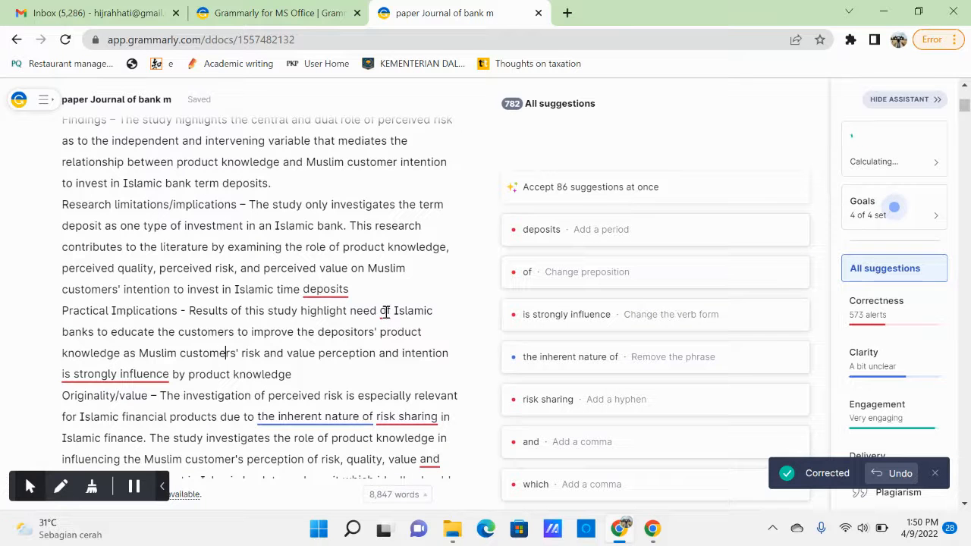
Step: Add a period after "Islamic time deposits" and dismiss the conciseness suggestion on "perceived risk, and perceived"
{"action": "left_click", "coordinate": [325, 289]}
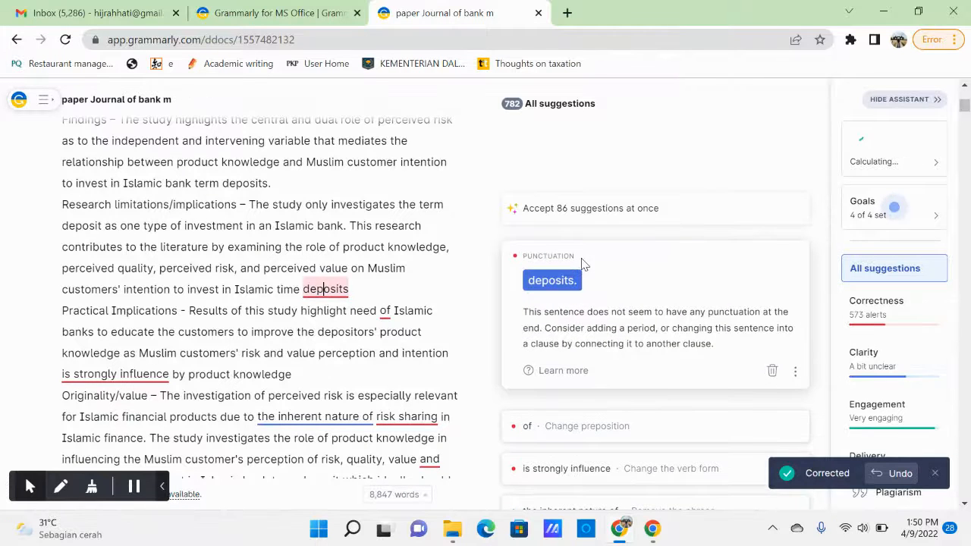
{"action": "left_click", "coordinate": [556, 281]}
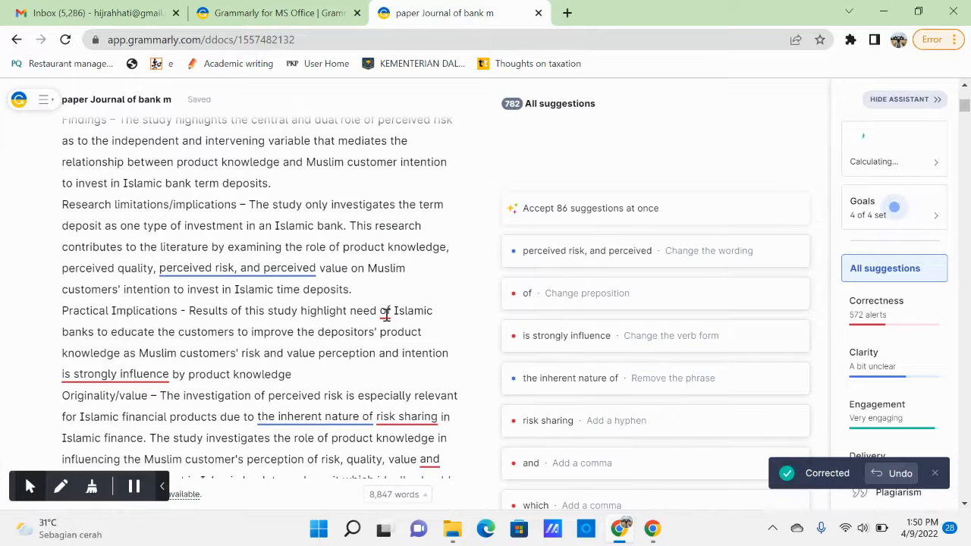
{"action": "left_click", "coordinate": [245, 268]}
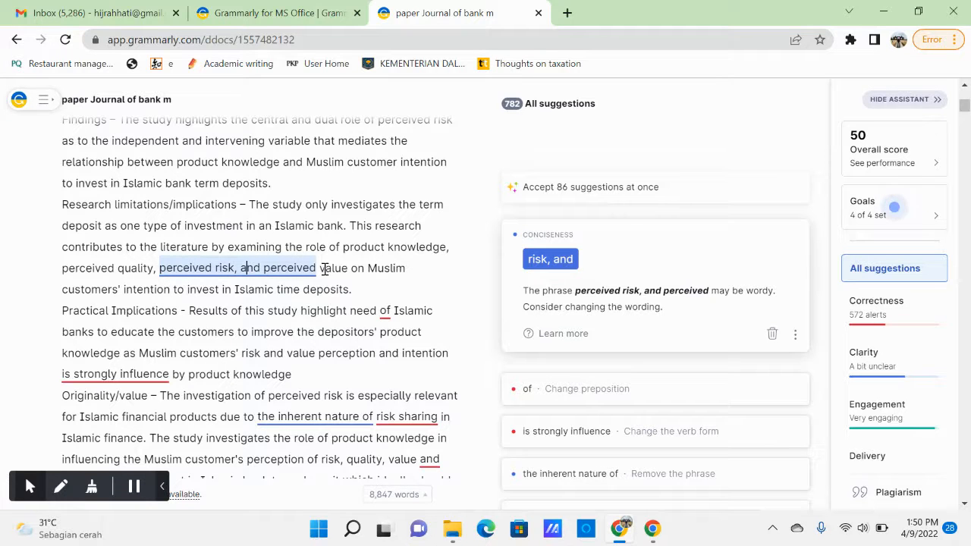
{"action": "left_click", "coordinate": [771, 334]}
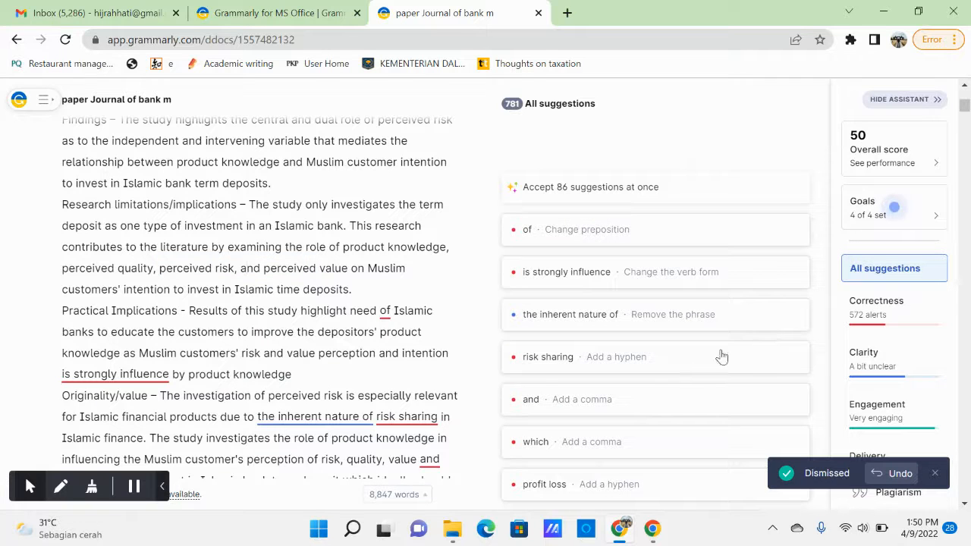
Step: In the Practical Implications sentence, accept changing "of" to "for" and "is strongly influence" to "is strongly influenced"
{"action": "left_click", "coordinate": [385, 312]}
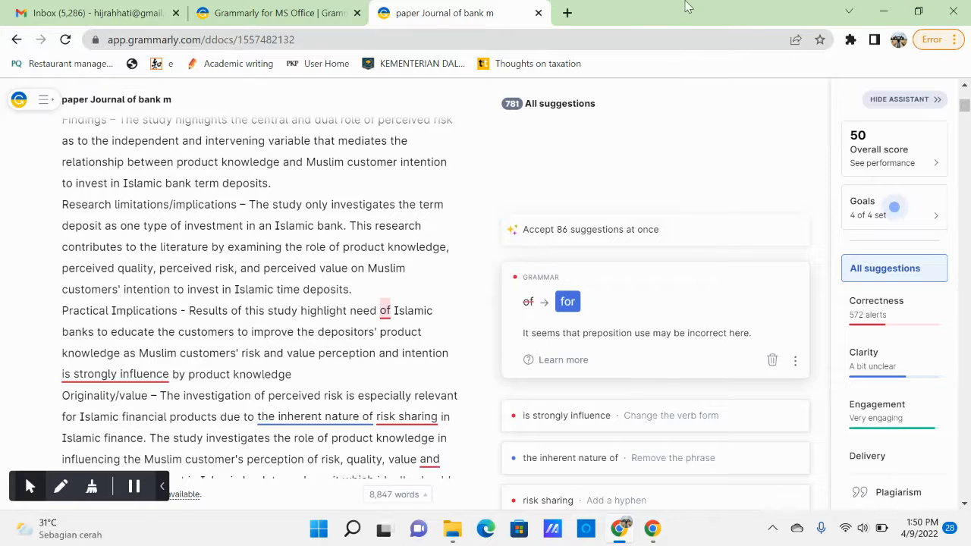
{"action": "left_click", "coordinate": [568, 303]}
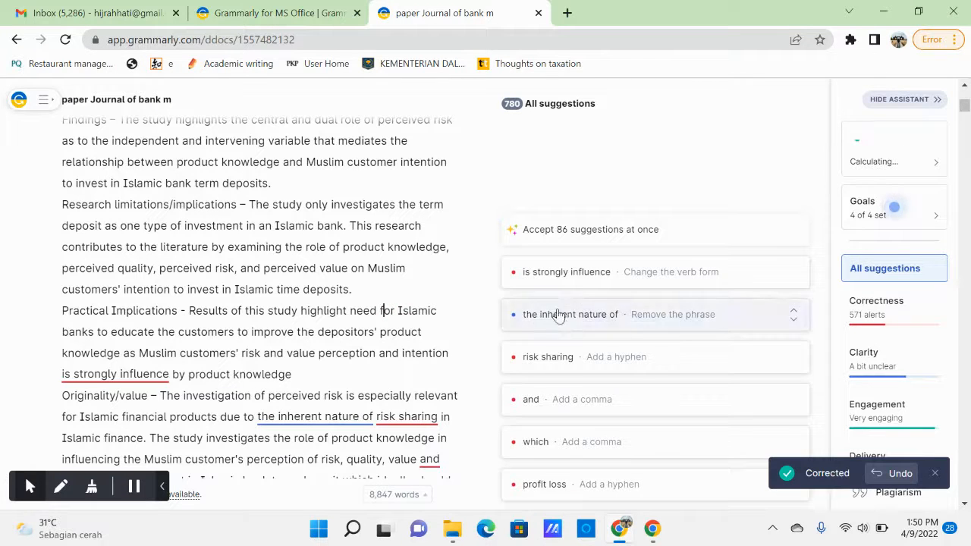
{"action": "left_click", "coordinate": [120, 375]}
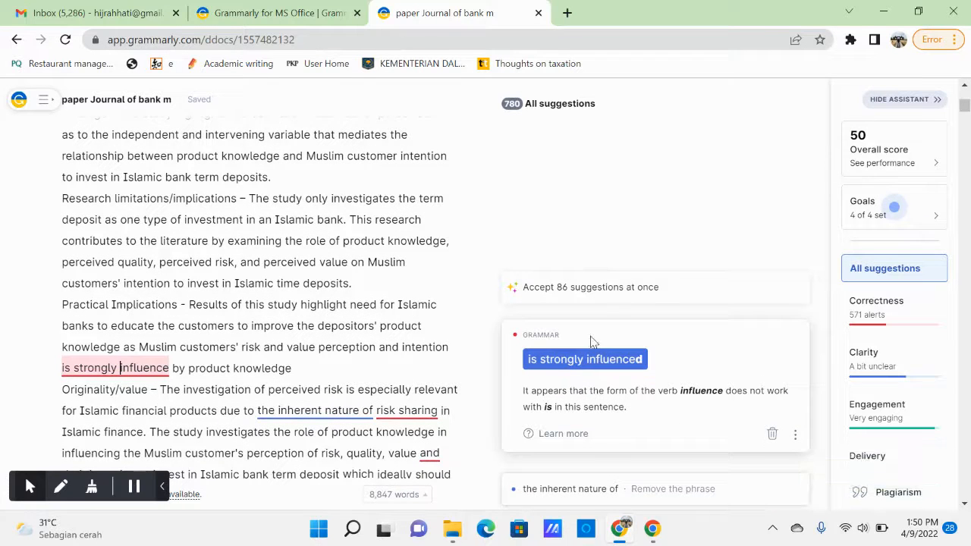
{"action": "mouse_move", "coordinate": [620, 529]}
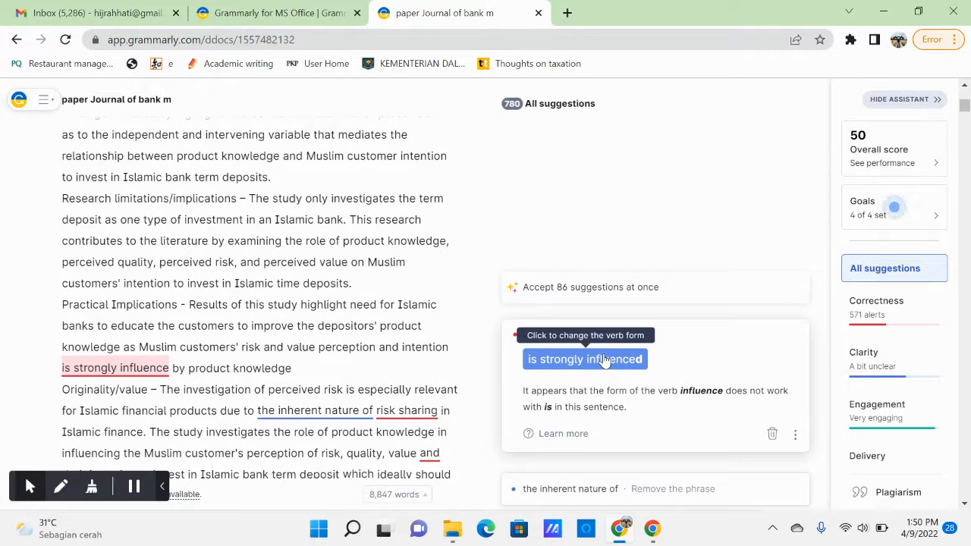
{"action": "left_click", "coordinate": [604, 361]}
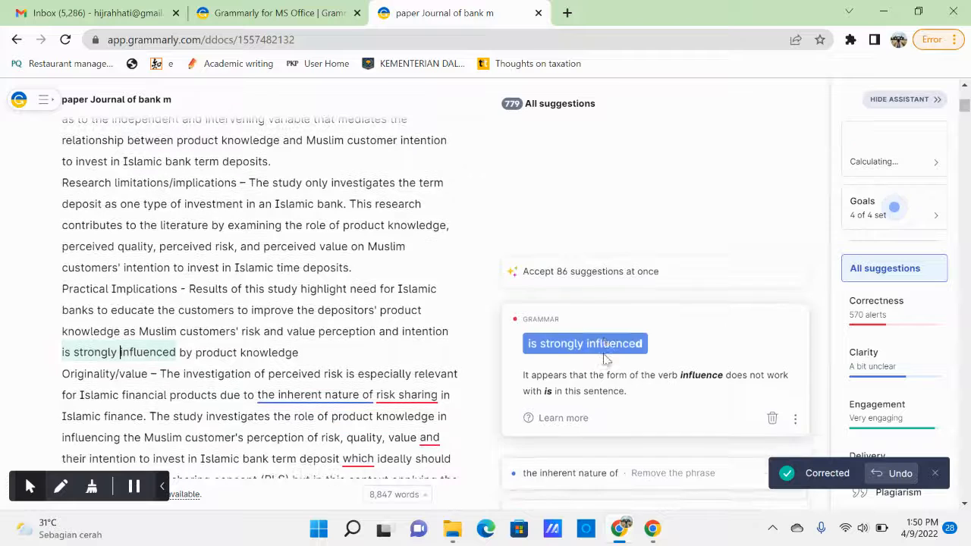
Step: Change "is" to "are" before "strongly influenced" and dismiss the passive voice suggestion on that phrase
{"action": "scroll", "coordinate": [351, 330], "scroll_direction": "down", "scroll_amount": 1}
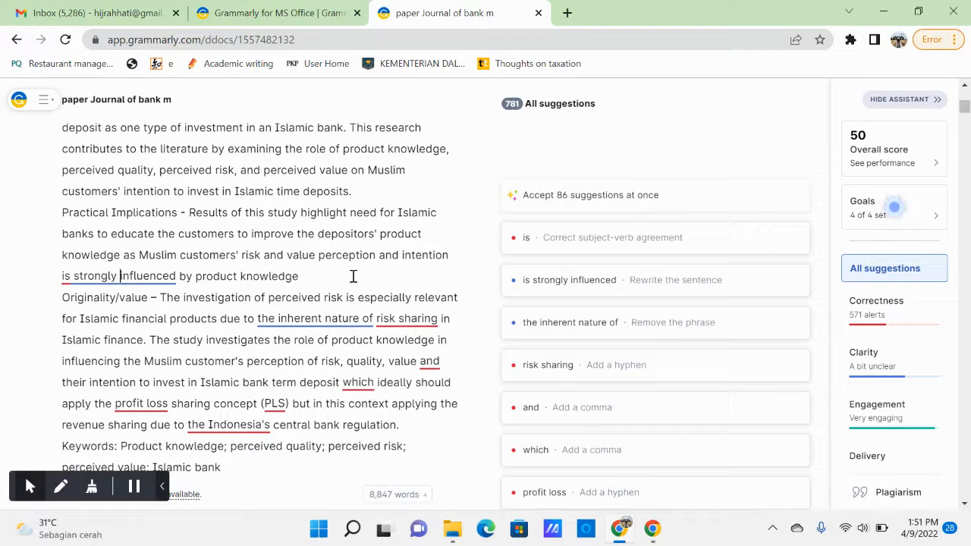
{"action": "left_click", "coordinate": [69, 276]}
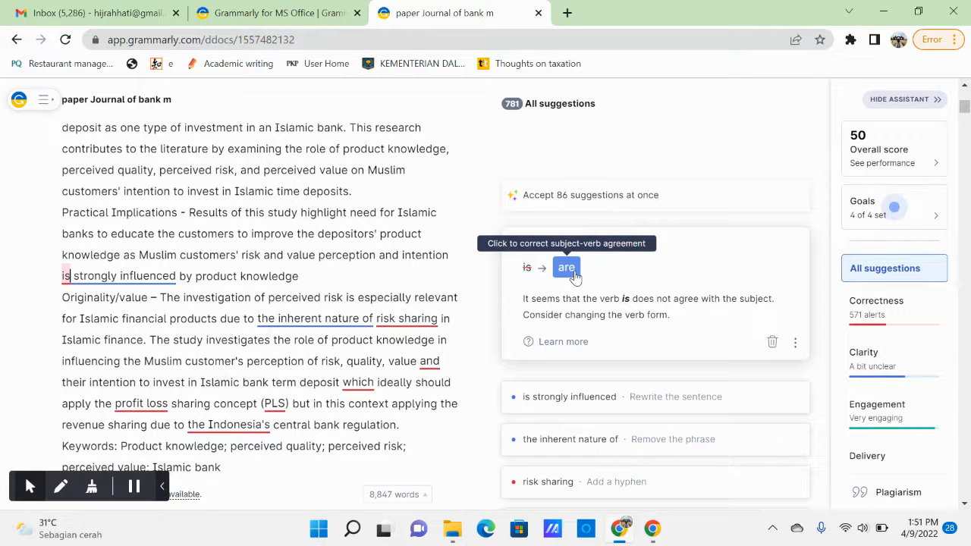
{"action": "left_click", "coordinate": [573, 274]}
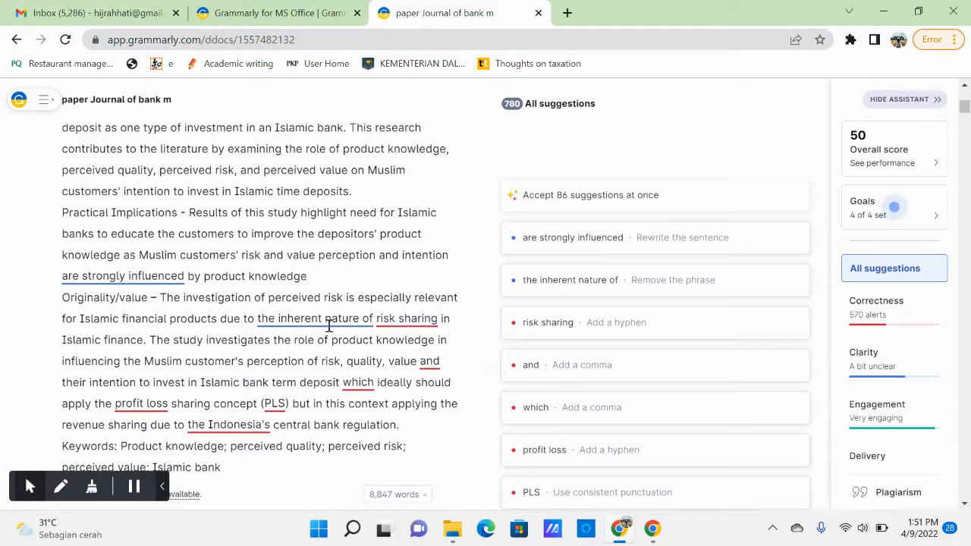
{"action": "left_click", "coordinate": [139, 278]}
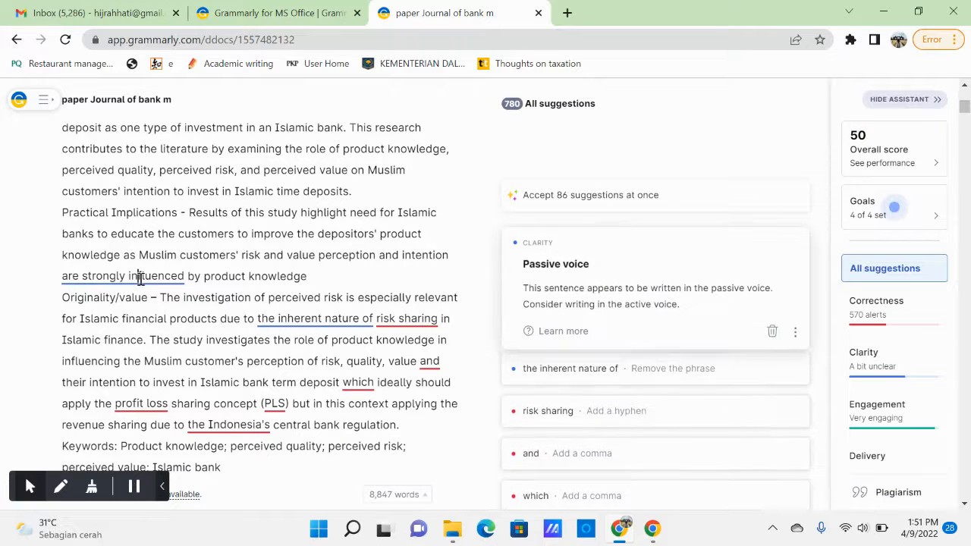
{"action": "left_click", "coordinate": [772, 333]}
Step: In the Originality/value paragraph, remove "the inherent nature of" and add a comma before "and their intention"
{"action": "left_click", "coordinate": [324, 319]}
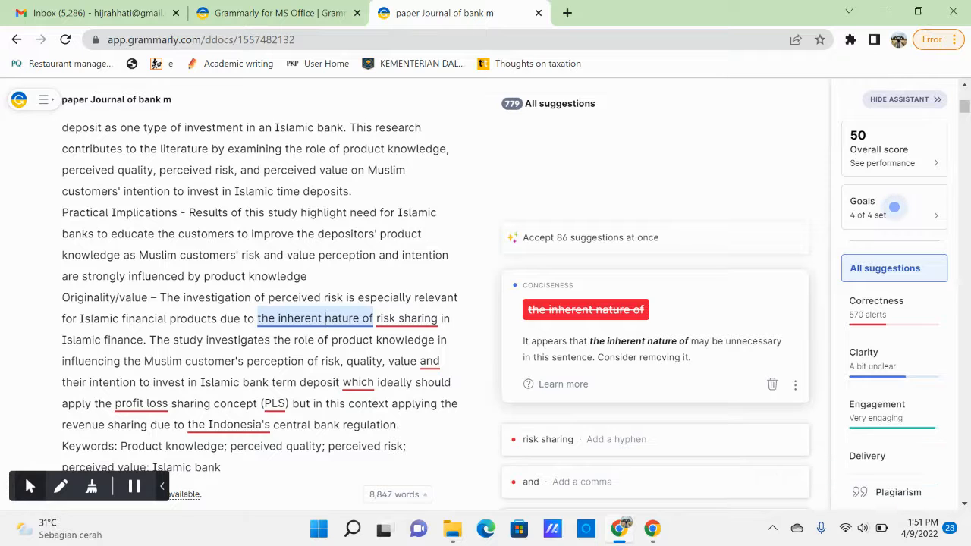
{"action": "left_click", "coordinate": [575, 311]}
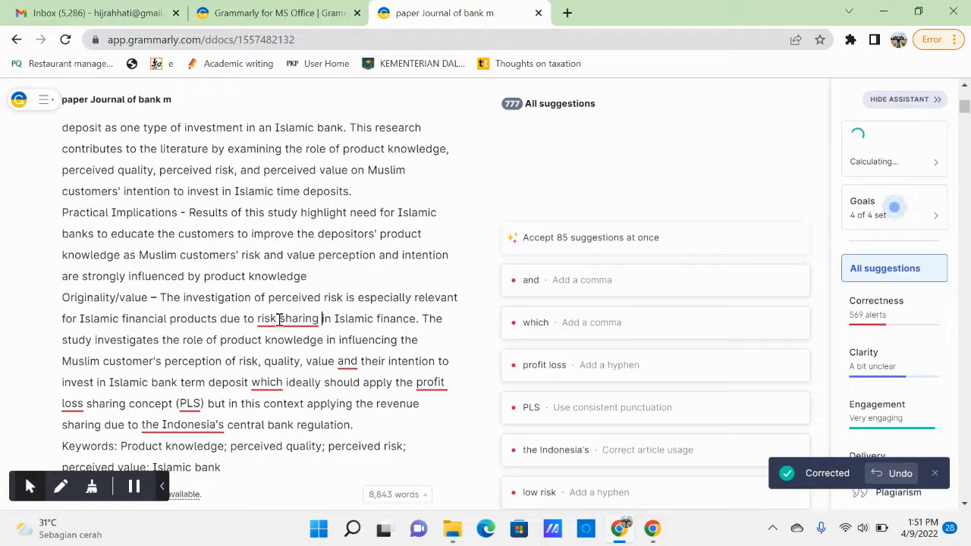
{"action": "left_click", "coordinate": [339, 361]}
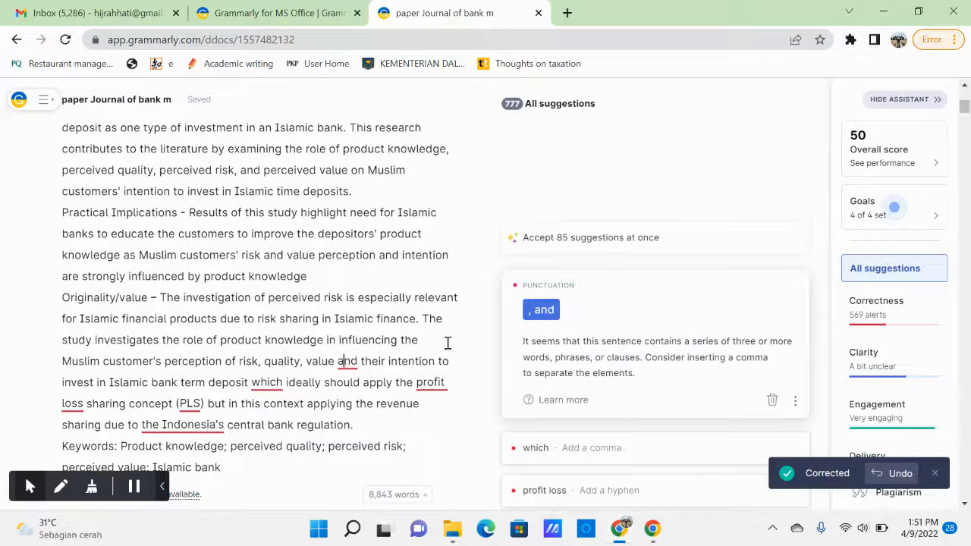
{"action": "left_click", "coordinate": [540, 346]}
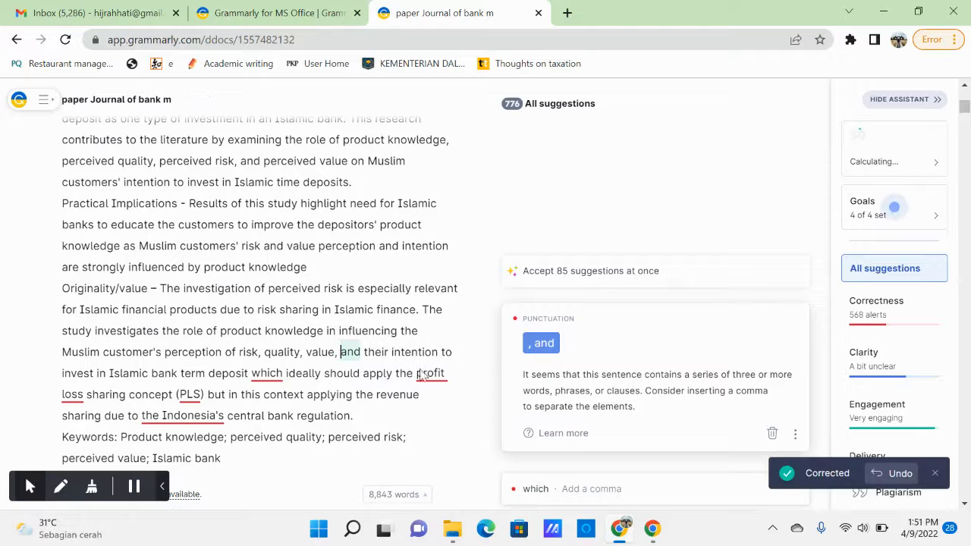
Step: Add a comma before "which ideally should apply" and hyphenate "profit loss" as "profit-loss"
{"action": "left_click", "coordinate": [268, 372]}
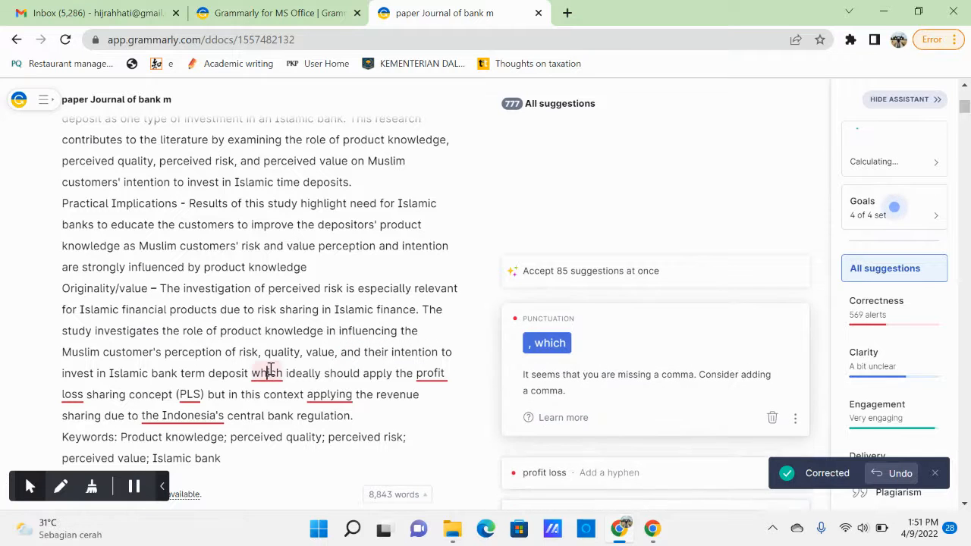
{"action": "left_click", "coordinate": [548, 362]}
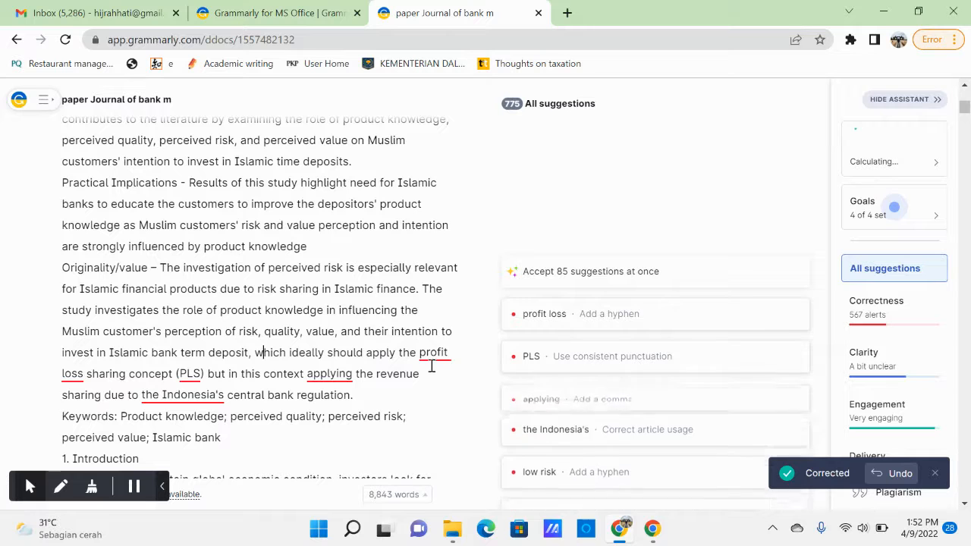
{"action": "left_click", "coordinate": [434, 354]}
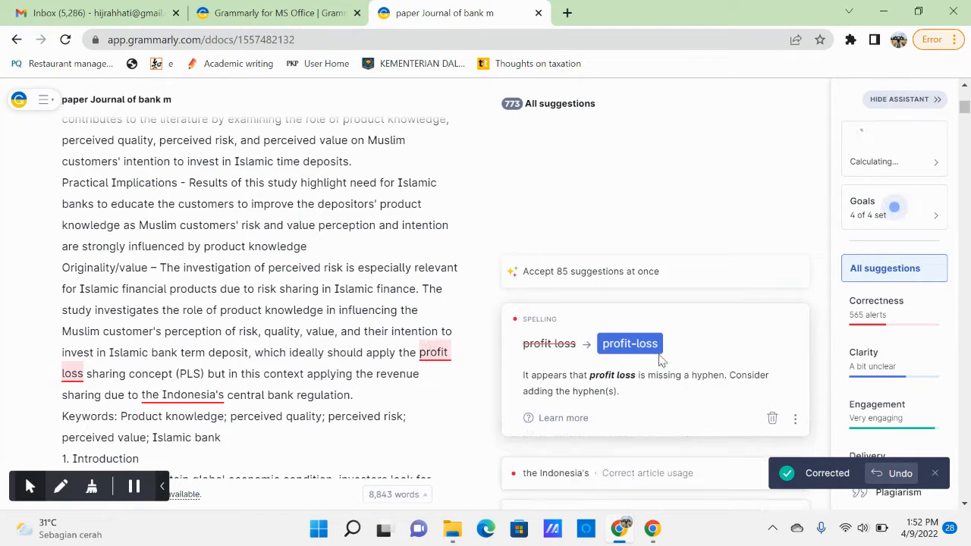
{"action": "left_click", "coordinate": [645, 355]}
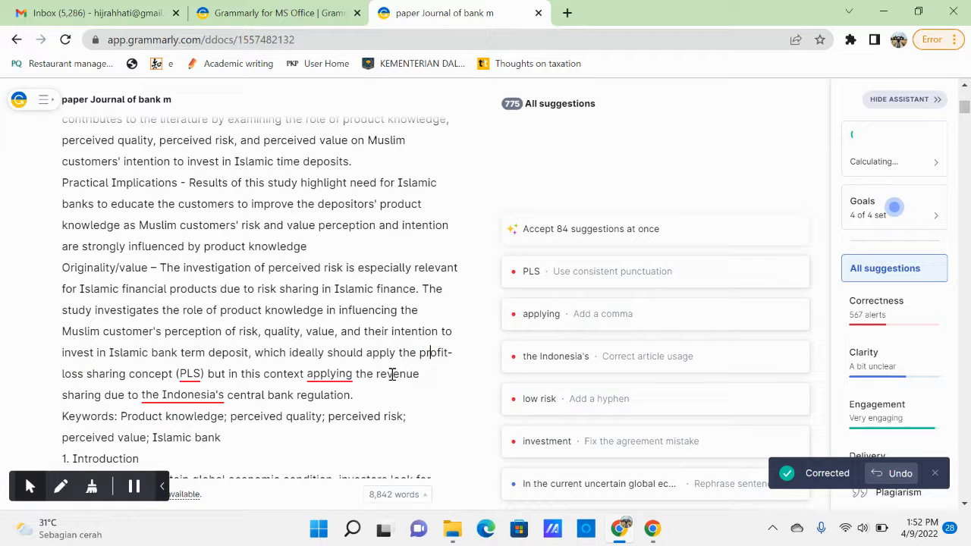
Step: Add a comma before "applying the revenue sharing" and remove the article "the" before "Indonesia's central bank regulation"
{"action": "left_click", "coordinate": [195, 374]}
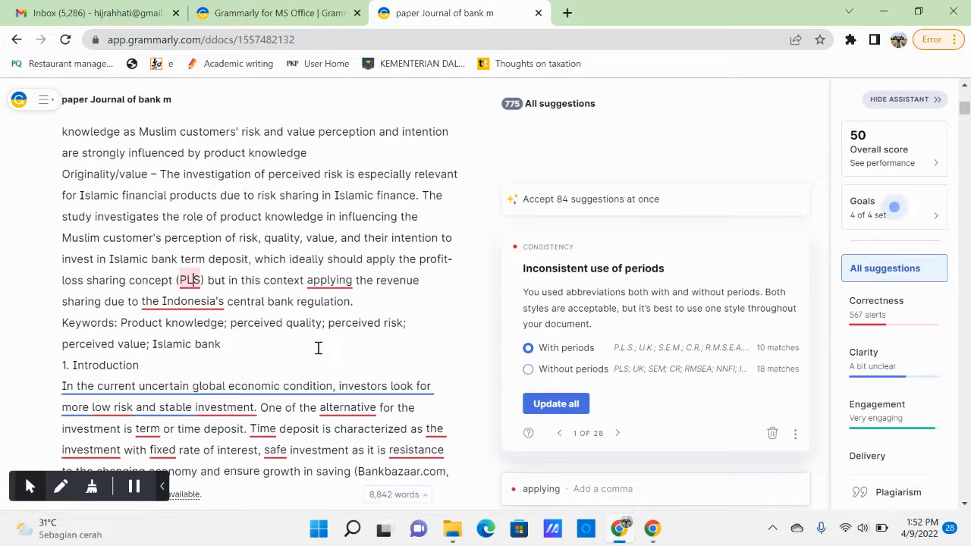
{"action": "left_click", "coordinate": [337, 279]}
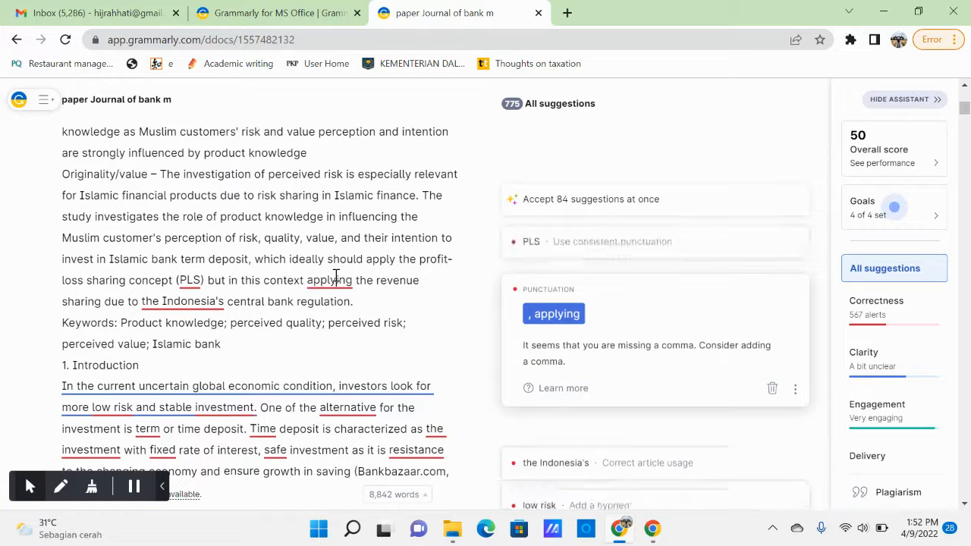
{"action": "left_click", "coordinate": [559, 272]}
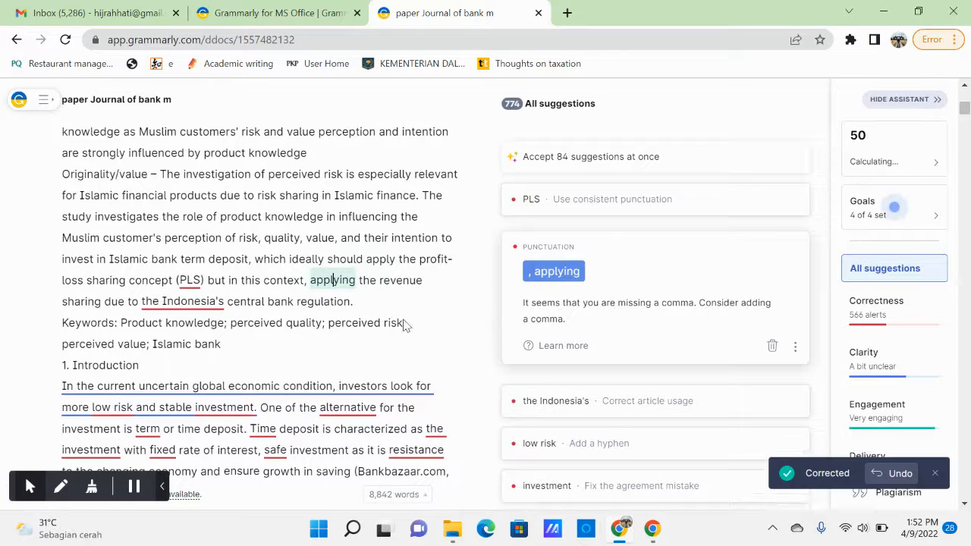
{"action": "left_click", "coordinate": [186, 303]}
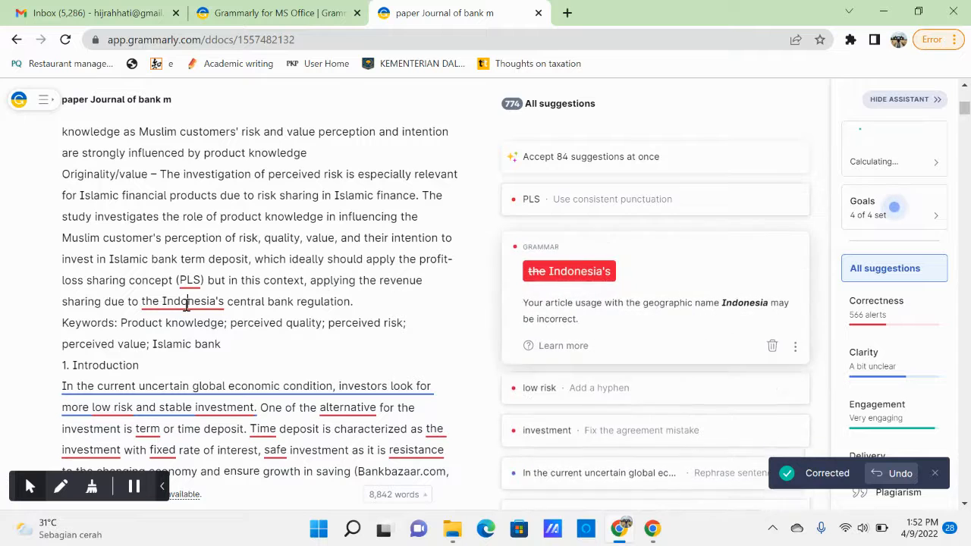
{"action": "left_click", "coordinate": [575, 293]}
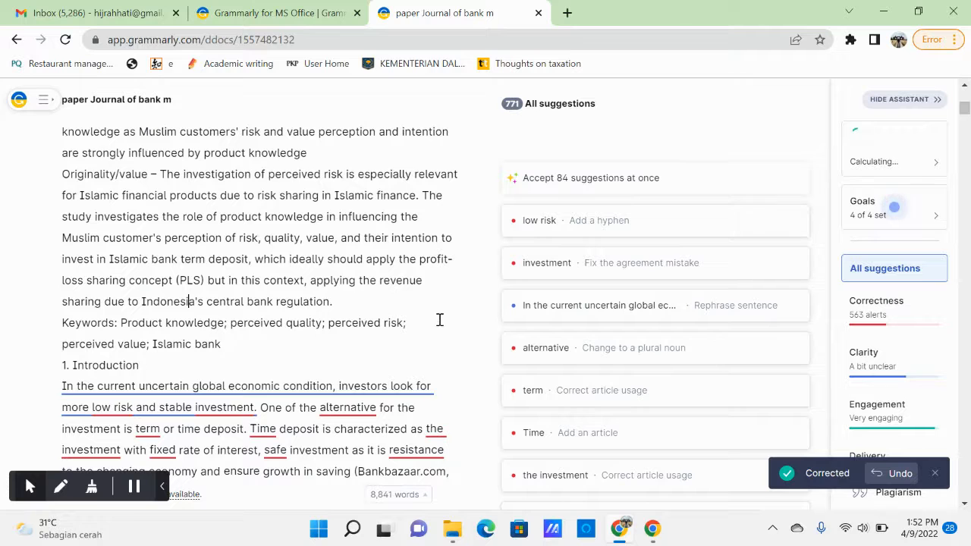
Step: Review the corrected abstract from Purpose to Originality/value for remaining marked suggestions and check the correctness alerts
{"action": "scroll", "coordinate": [334, 239], "scroll_direction": "up", "scroll_amount": 10}
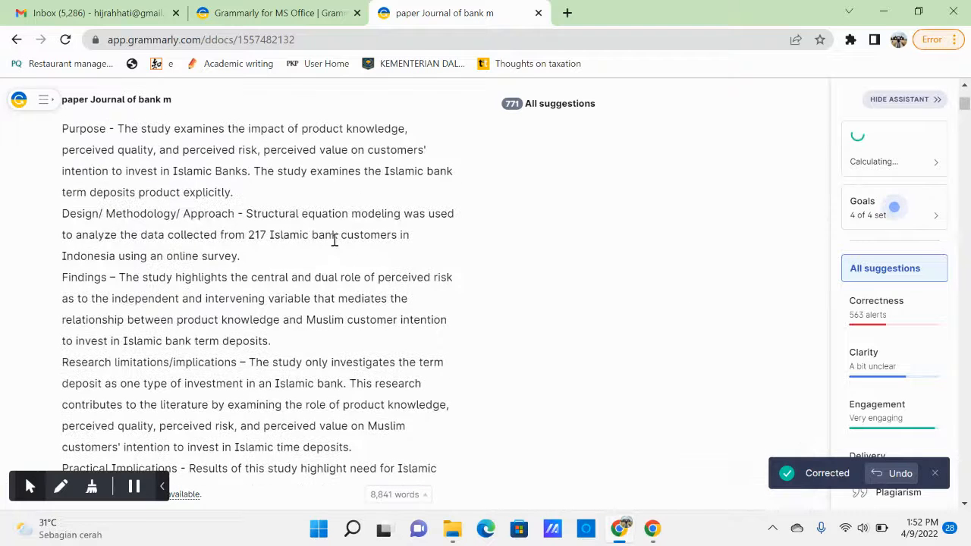
{"action": "scroll", "coordinate": [334, 239], "scroll_direction": "down", "scroll_amount": 1}
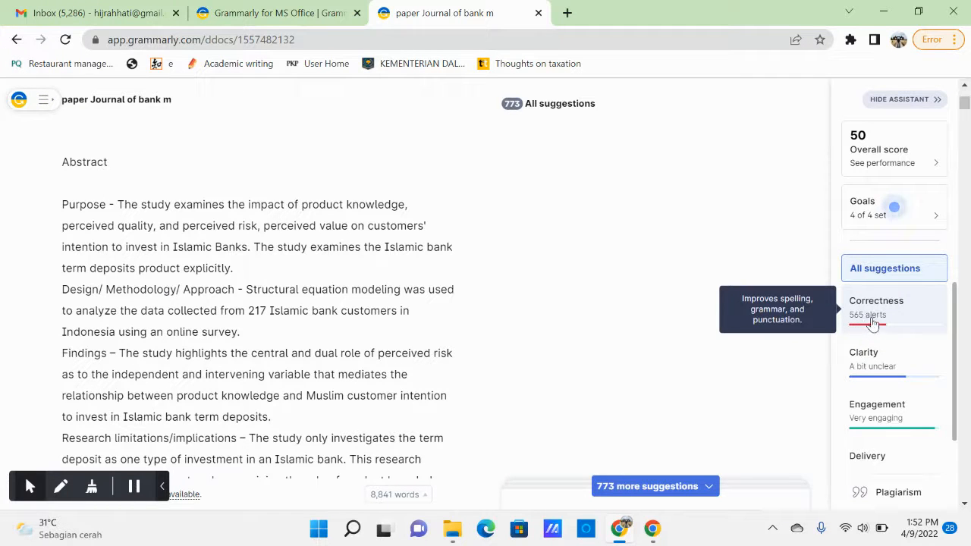
{"action": "scroll", "coordinate": [748, 350], "scroll_direction": "down", "scroll_amount": 1}
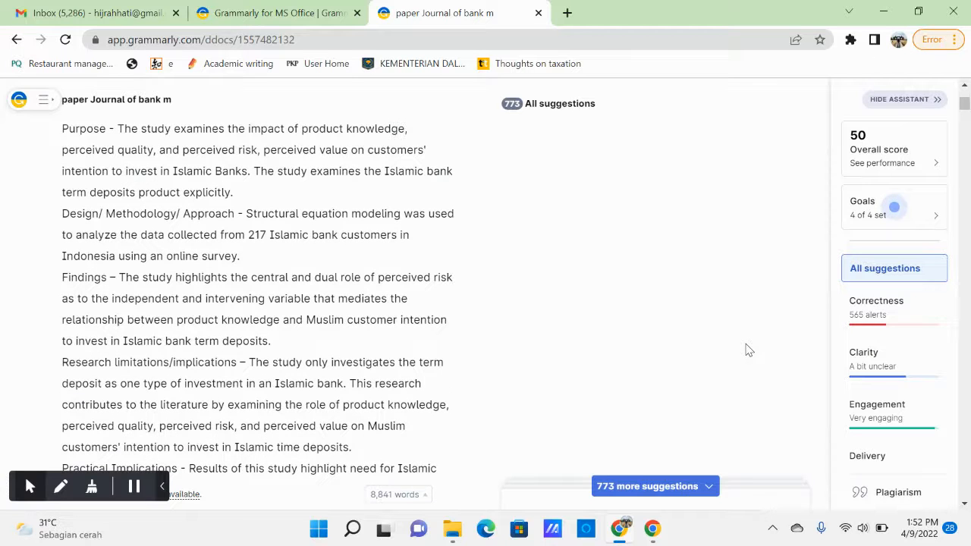
{"action": "scroll", "coordinate": [759, 379], "scroll_direction": "up", "scroll_amount": 1}
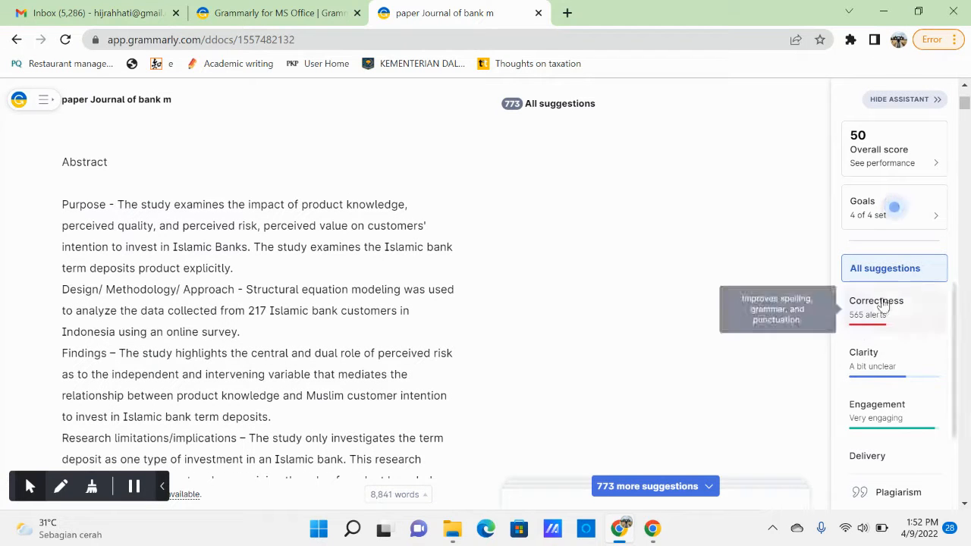
{"action": "scroll", "coordinate": [447, 282], "scroll_direction": "down", "scroll_amount": 2}
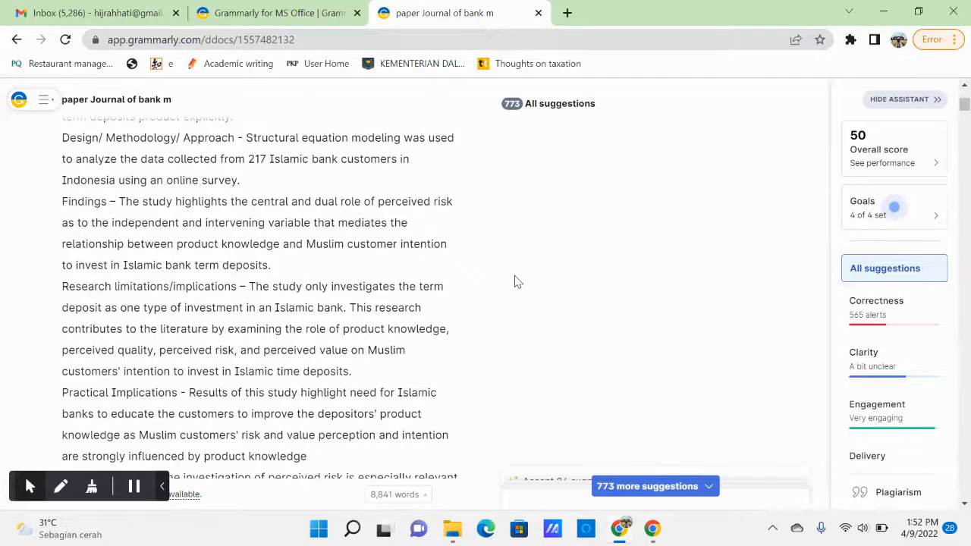
{"action": "scroll", "coordinate": [503, 304], "scroll_direction": "down", "scroll_amount": 2}
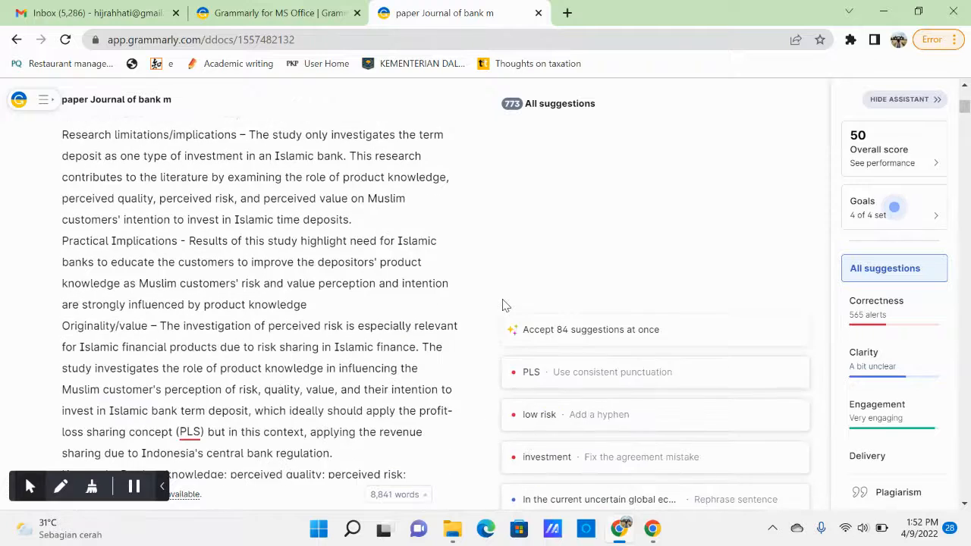
{"action": "scroll", "coordinate": [503, 304], "scroll_direction": "down", "scroll_amount": 2}
{"action": "scroll", "coordinate": [509, 306], "scroll_direction": "up", "scroll_amount": 7}
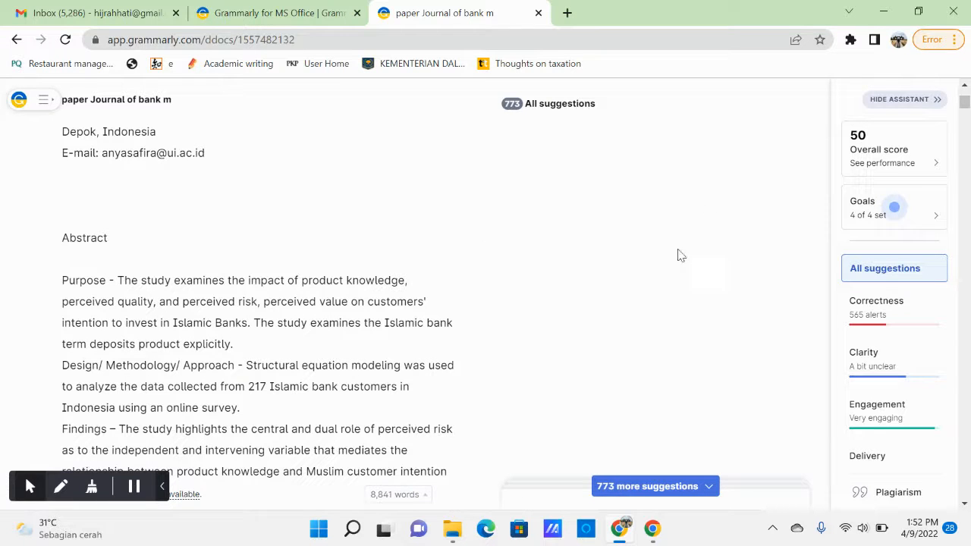
Step: Launch Word and open the recent document "Journal of bank" from Documents
{"action": "left_click", "coordinate": [319, 531]}
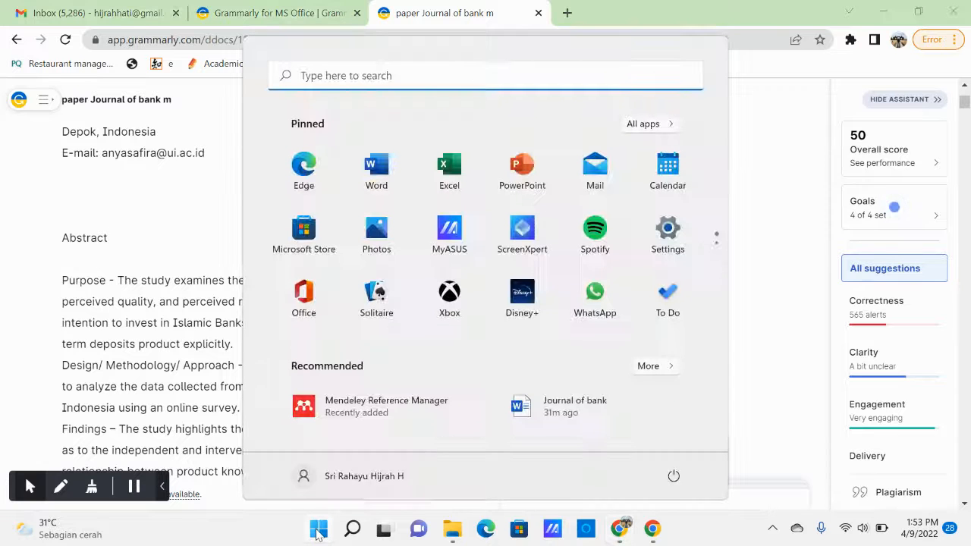
{"action": "left_click", "coordinate": [376, 173]}
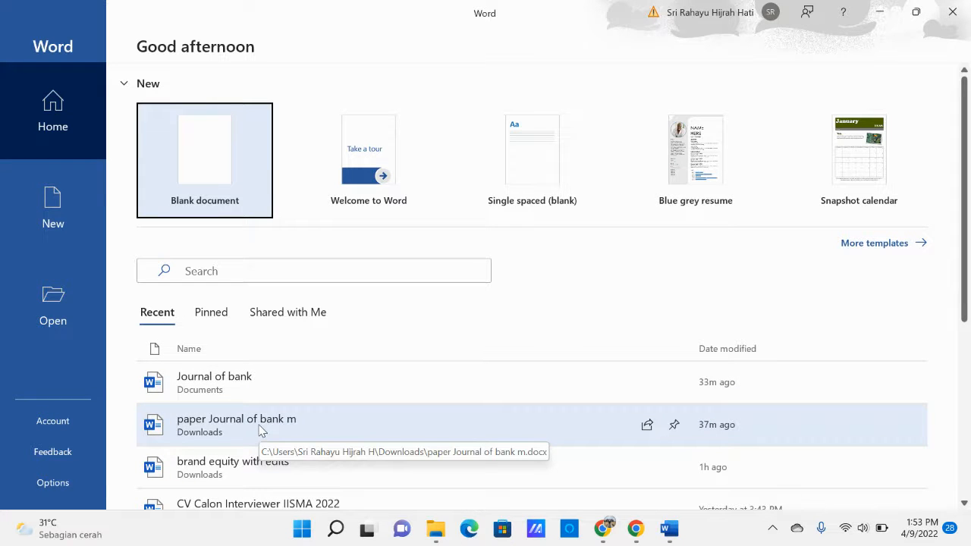
{"action": "left_click", "coordinate": [245, 389]}
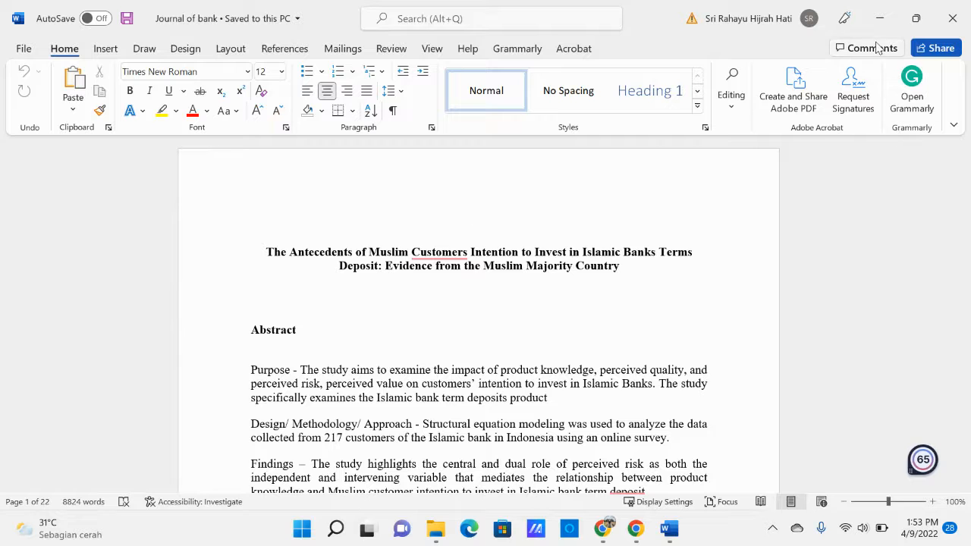
Step: Switch back to Chrome and view the Grammarly for Microsoft Word and Outlook page with its add-in download
{"action": "left_click", "coordinate": [603, 529]}
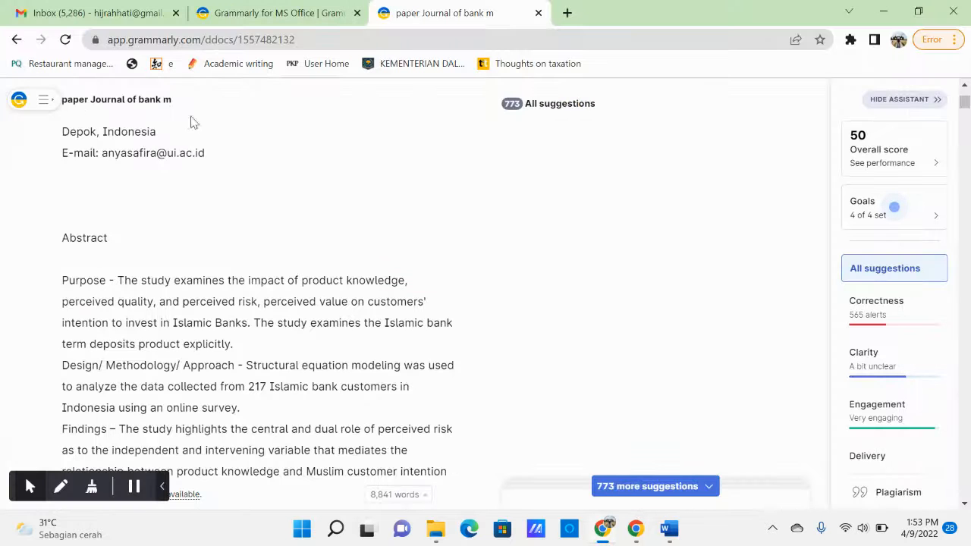
{"action": "left_click", "coordinate": [237, 8]}
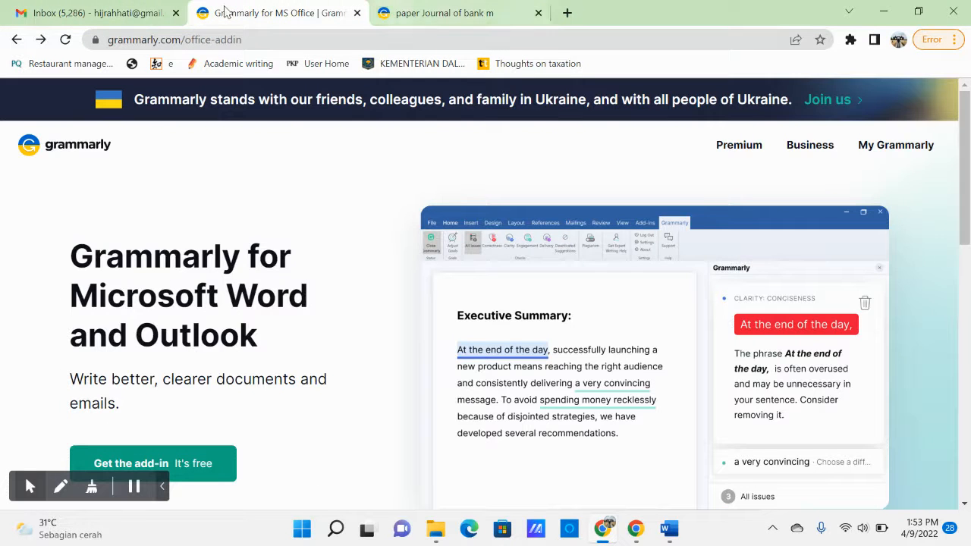
{"action": "scroll", "coordinate": [79, 345], "scroll_direction": "down", "scroll_amount": 1}
{"action": "scroll", "coordinate": [79, 345], "scroll_direction": "down", "scroll_amount": 2}
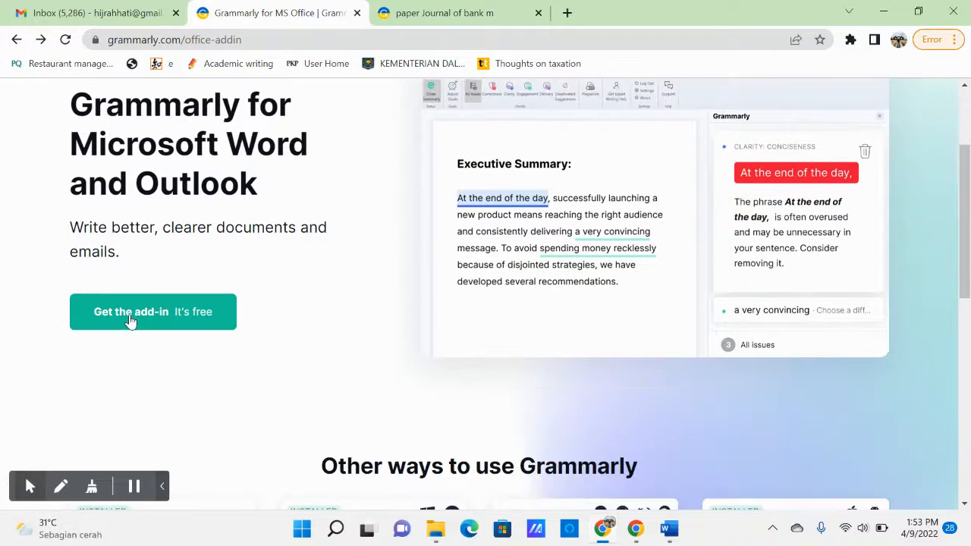
Step: Download the Grammarly add-in for Microsoft Office and look over its setup instructions
{"action": "left_click", "coordinate": [205, 314]}
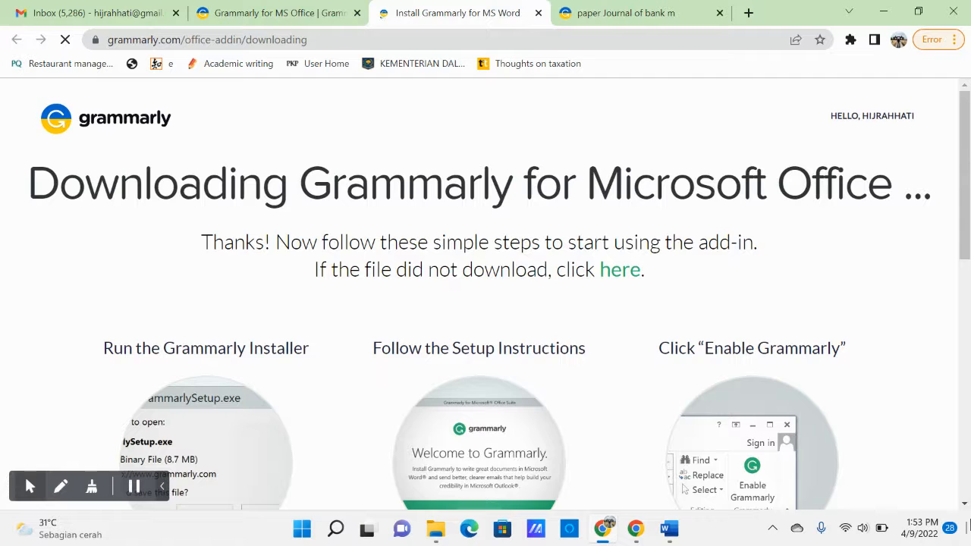
{"action": "scroll", "coordinate": [808, 361], "scroll_direction": "down", "scroll_amount": 1}
{"action": "scroll", "coordinate": [651, 390], "scroll_direction": "down", "scroll_amount": 2}
{"action": "scroll", "coordinate": [371, 278], "scroll_direction": "up", "scroll_amount": 1}
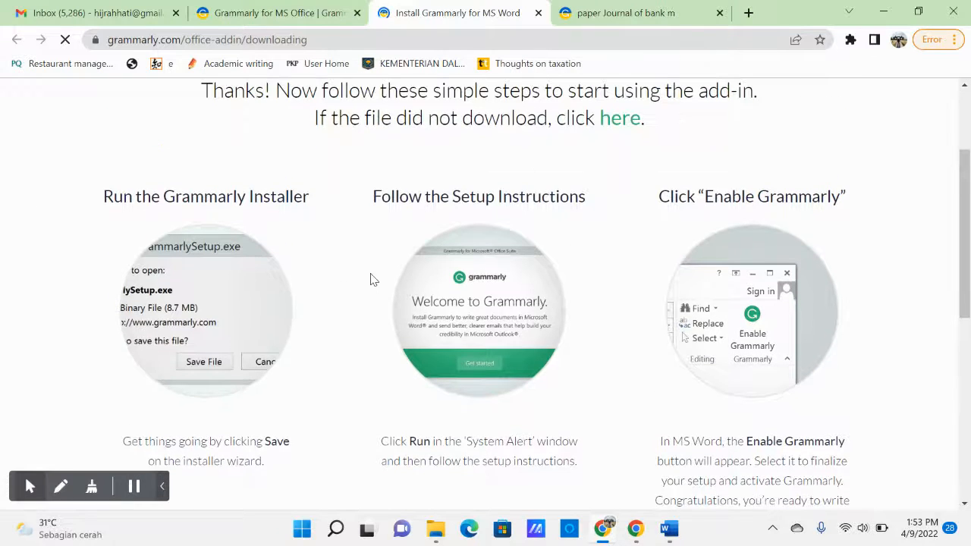
Step: Switch to the "Journal of bank" document in Word, open Grammarly there and start its login
{"action": "mouse_move", "coordinate": [670, 529]}
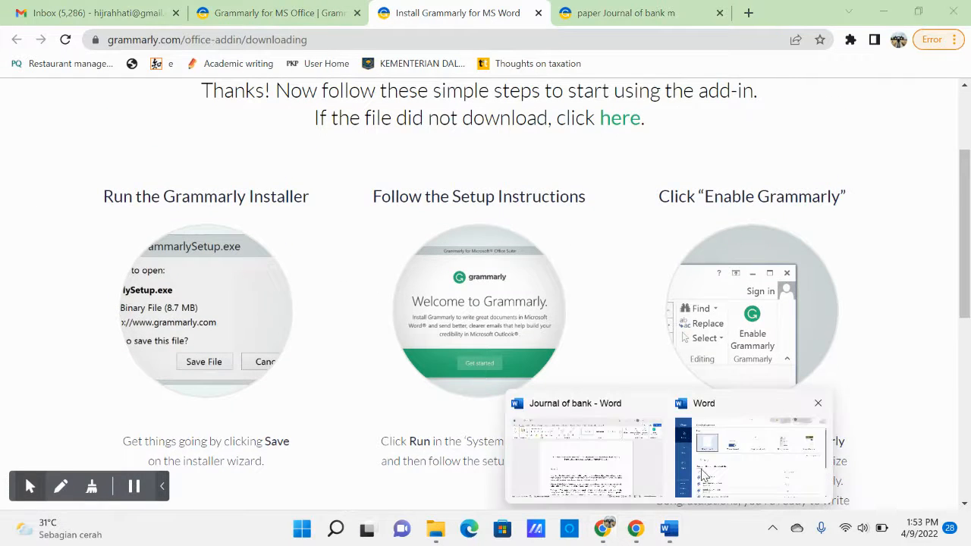
{"action": "left_click", "coordinate": [619, 471]}
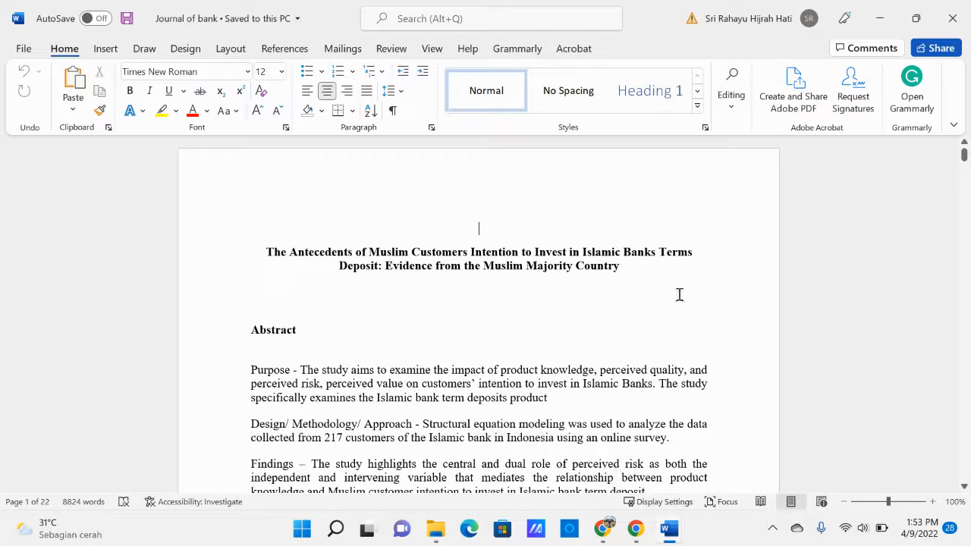
{"action": "left_click", "coordinate": [911, 88]}
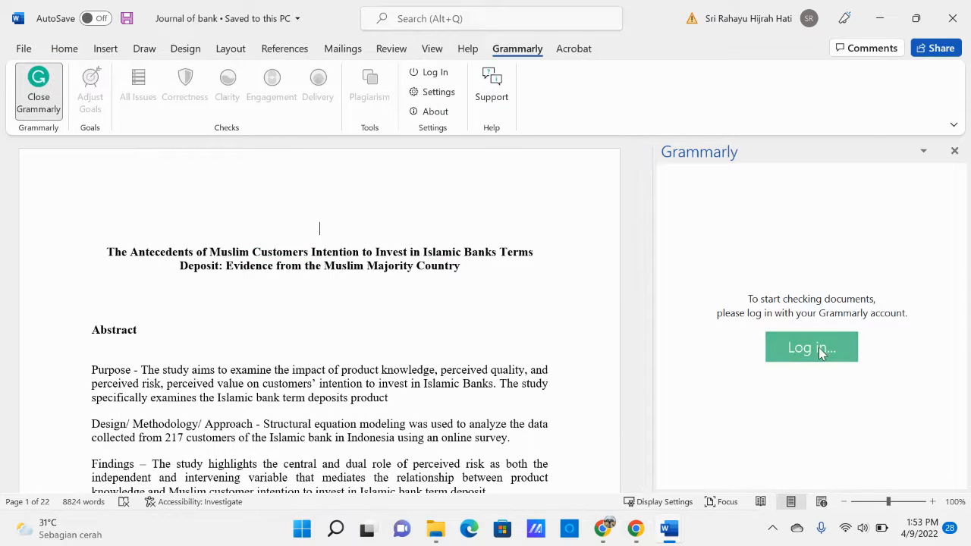
{"action": "left_click", "coordinate": [811, 348]}
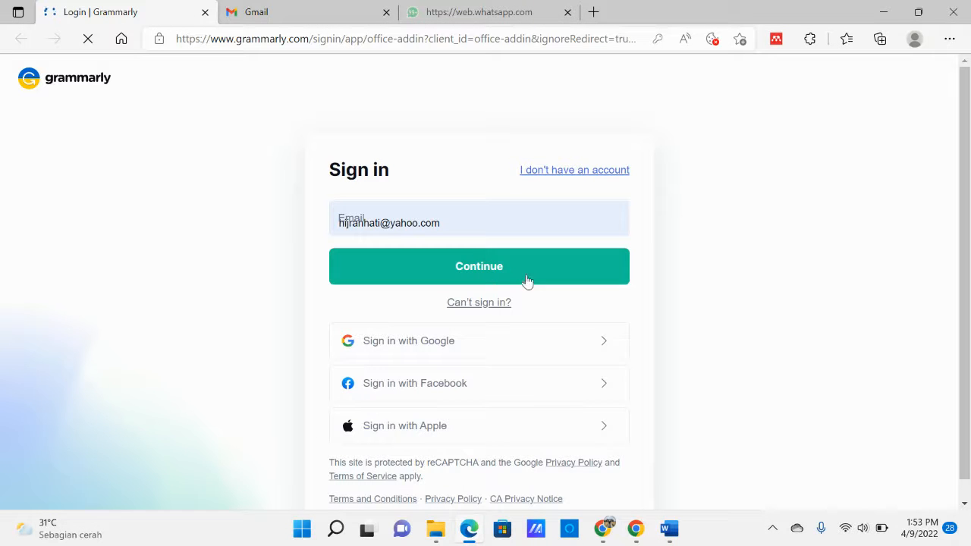
Step: Sign in to Grammarly on the browser login page with the saved account e-mail and password
{"action": "left_click", "coordinate": [512, 270]}
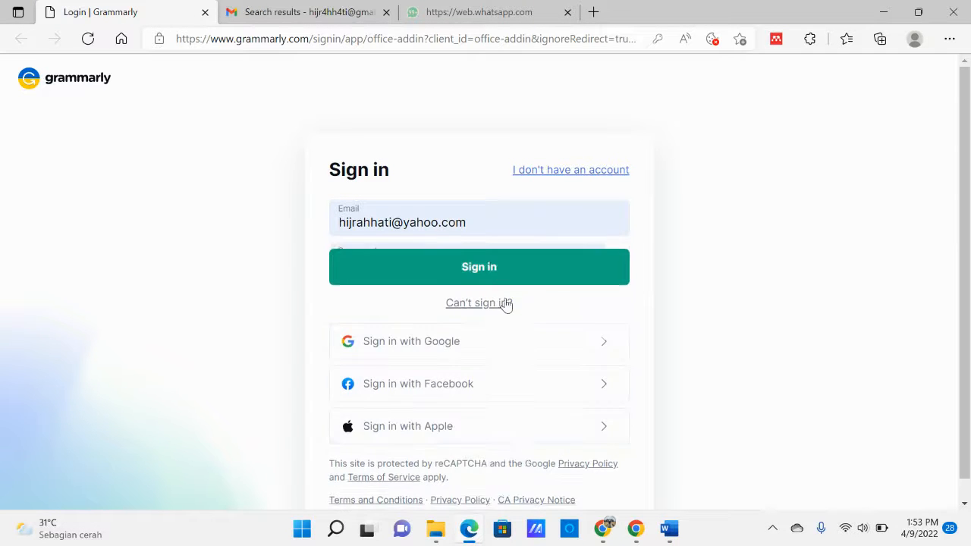
{"action": "left_click", "coordinate": [480, 308]}
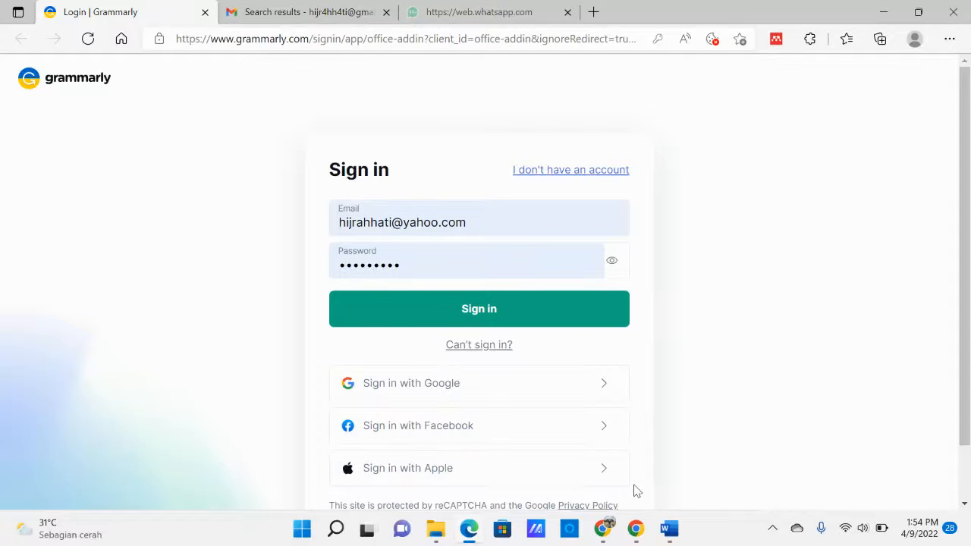
{"action": "left_click", "coordinate": [504, 319]}
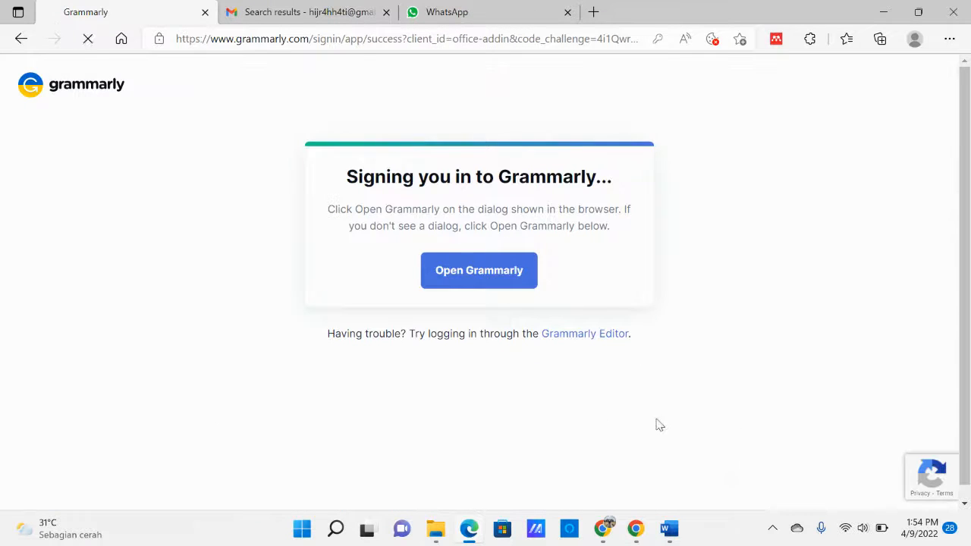
Step: Return to "Journal of bank" in Word and try logging in to Grammarly again with the account already signed in
{"action": "mouse_move", "coordinate": [669, 529]}
{"action": "left_click", "coordinate": [733, 468]}
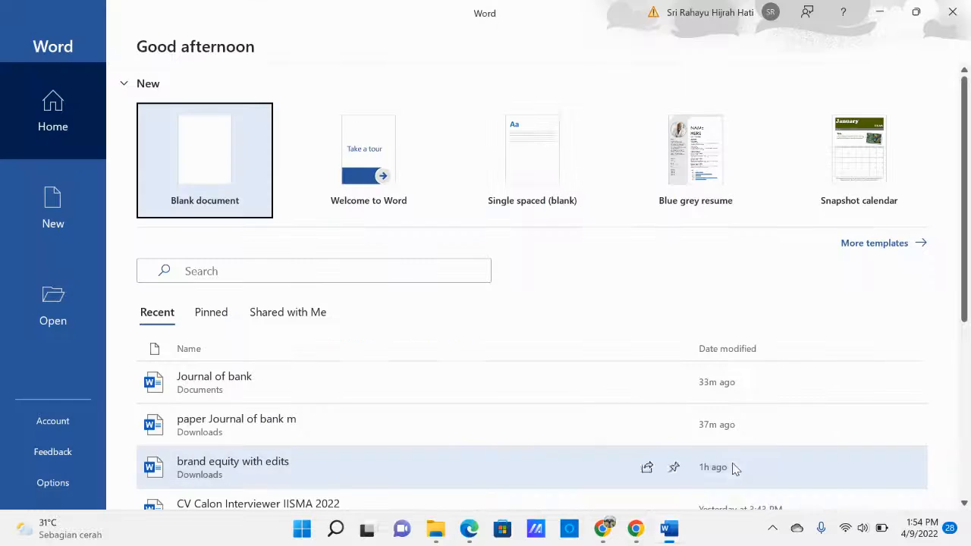
{"action": "left_click", "coordinate": [573, 425]}
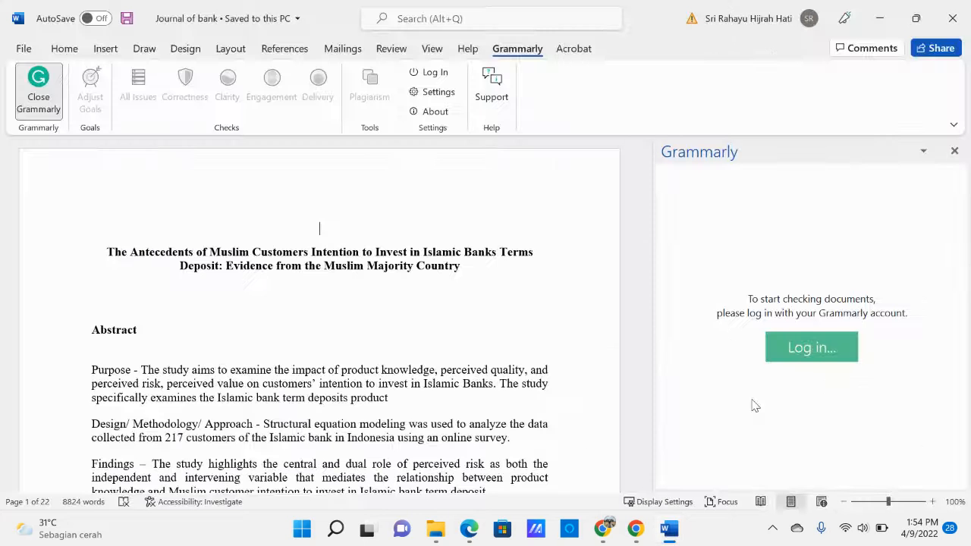
{"action": "left_click", "coordinate": [833, 357]}
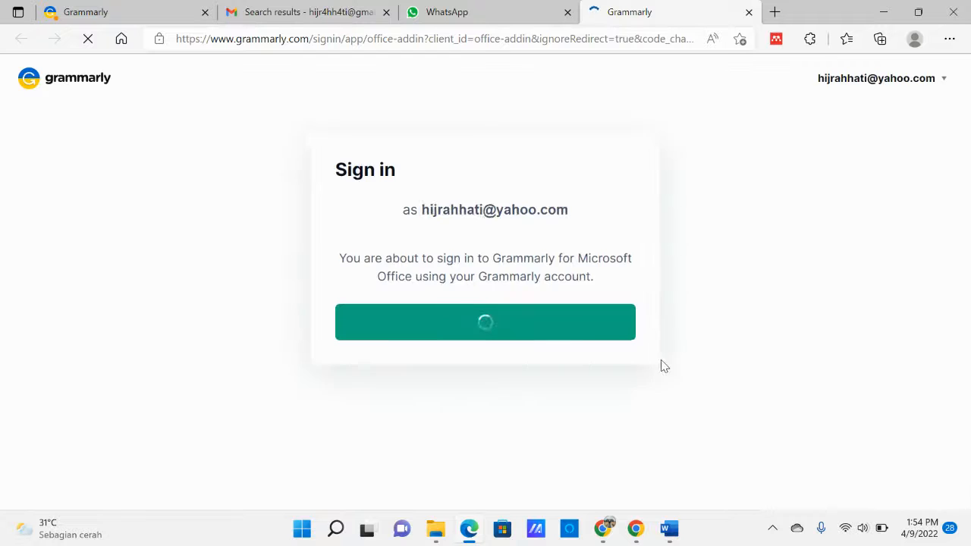
{"action": "left_click", "coordinate": [526, 327]}
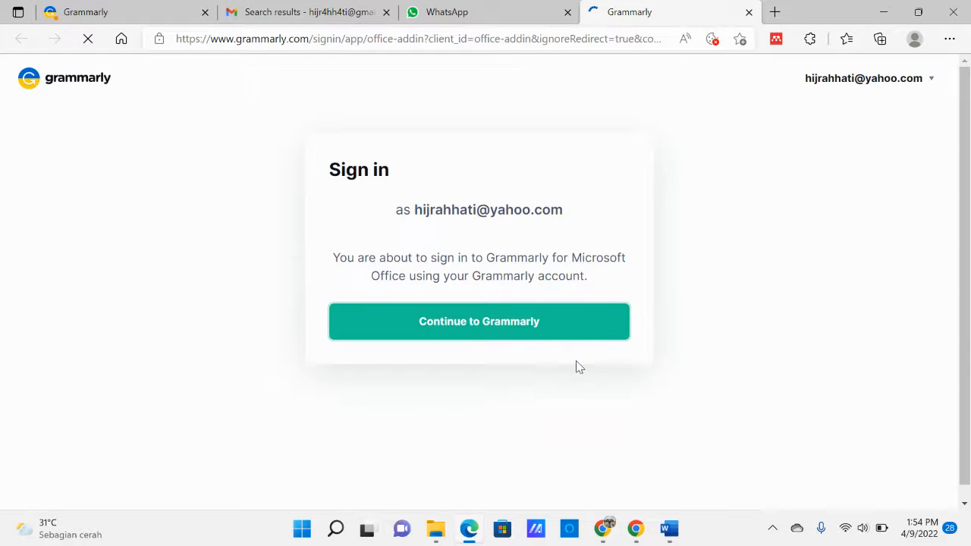
{"action": "left_click", "coordinate": [670, 530]}
{"action": "left_click", "coordinate": [634, 482]}
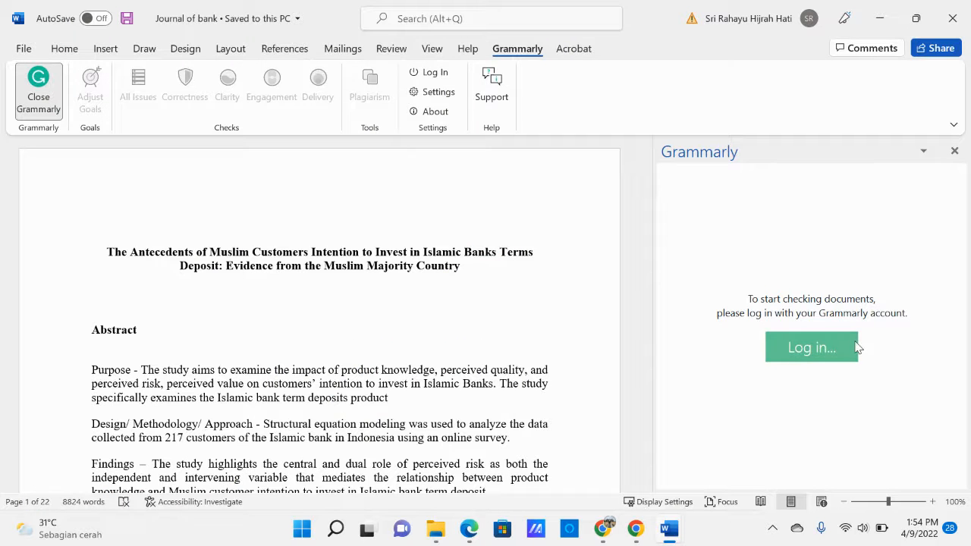
Step: Close Grammarly in the "Journal of bank" document and reopen it
{"action": "left_click", "coordinate": [38, 106]}
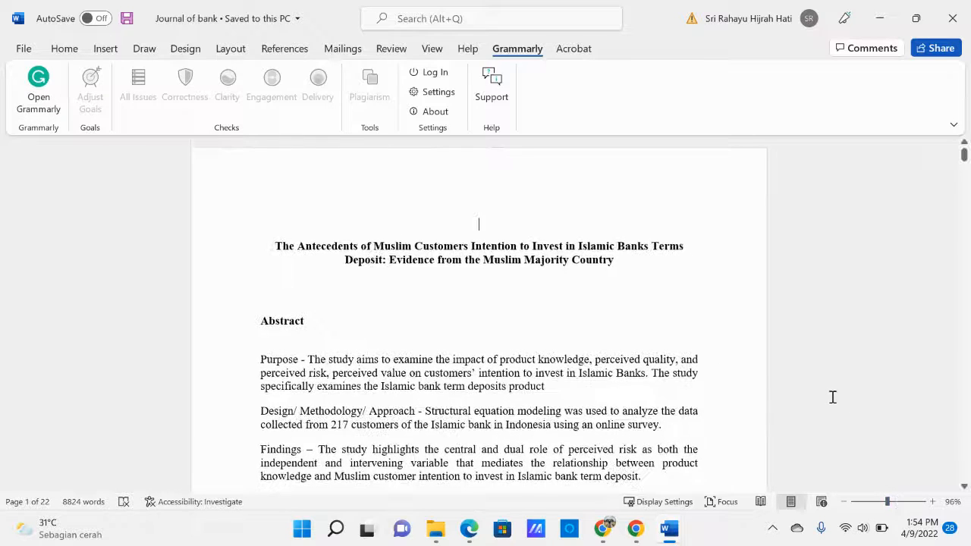
{"action": "scroll", "coordinate": [830, 397], "scroll_direction": "down", "scroll_amount": 2}
{"action": "scroll", "coordinate": [831, 401], "scroll_direction": "down", "scroll_amount": 3}
{"action": "scroll", "coordinate": [831, 396], "scroll_direction": "up", "scroll_amount": 5}
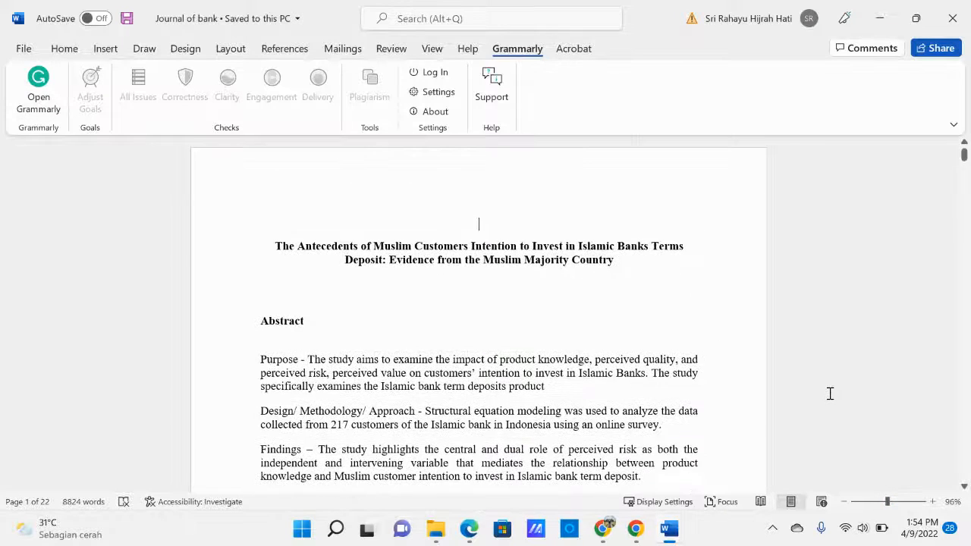
{"action": "left_click", "coordinate": [25, 100]}
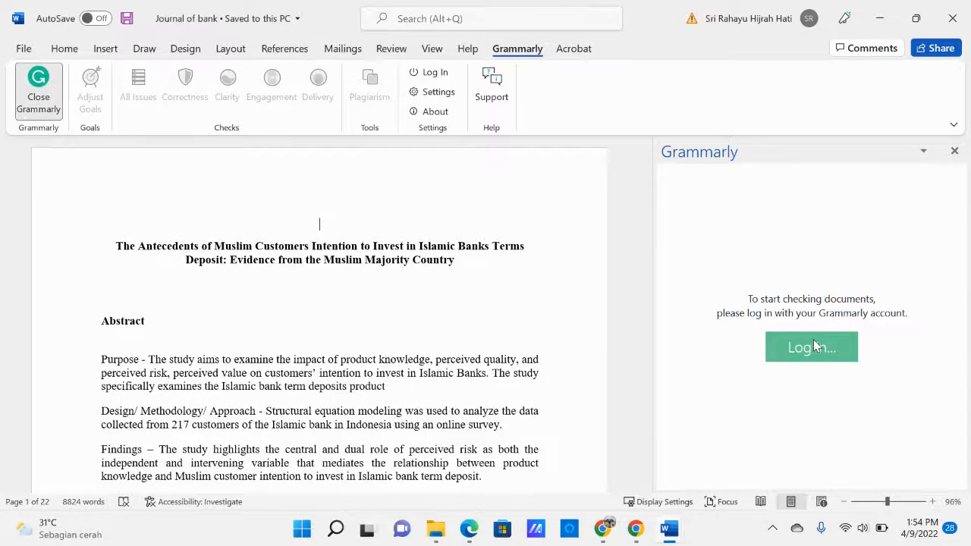
Step: Log in to Grammarly for Microsoft Office with the signed-in account and allow the browser to open Grammarly
{"action": "left_click", "coordinate": [813, 347]}
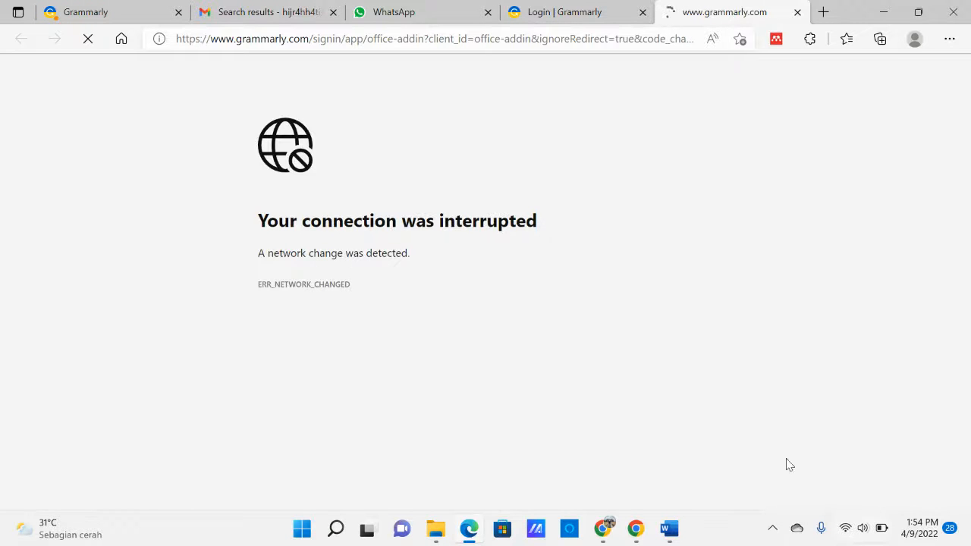
{"action": "left_click", "coordinate": [509, 329]}
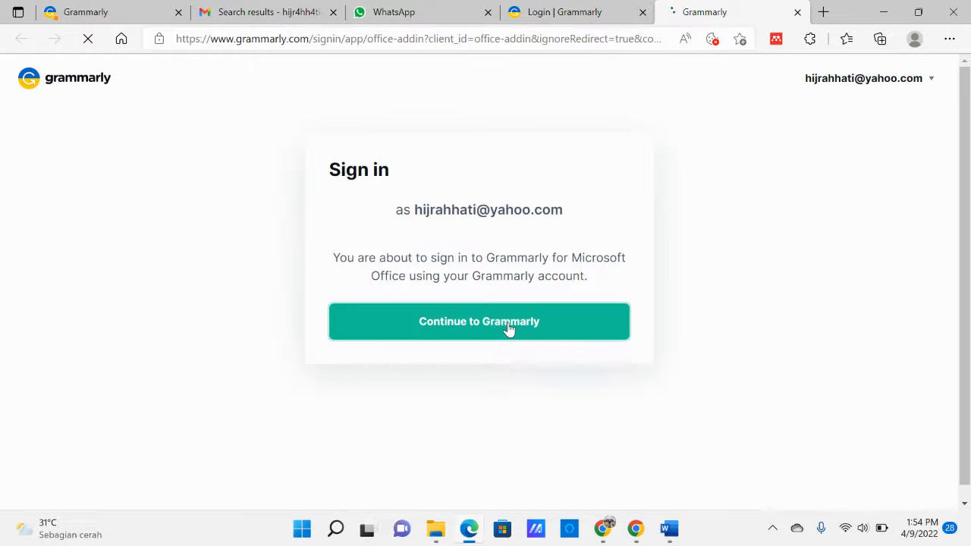
{"action": "left_click", "coordinate": [500, 282]}
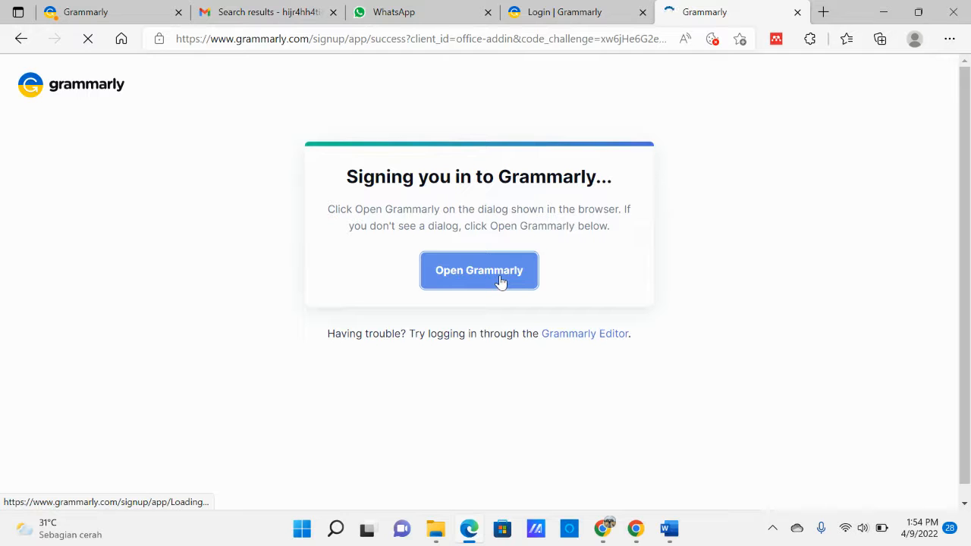
{"action": "left_click", "coordinate": [582, 146]}
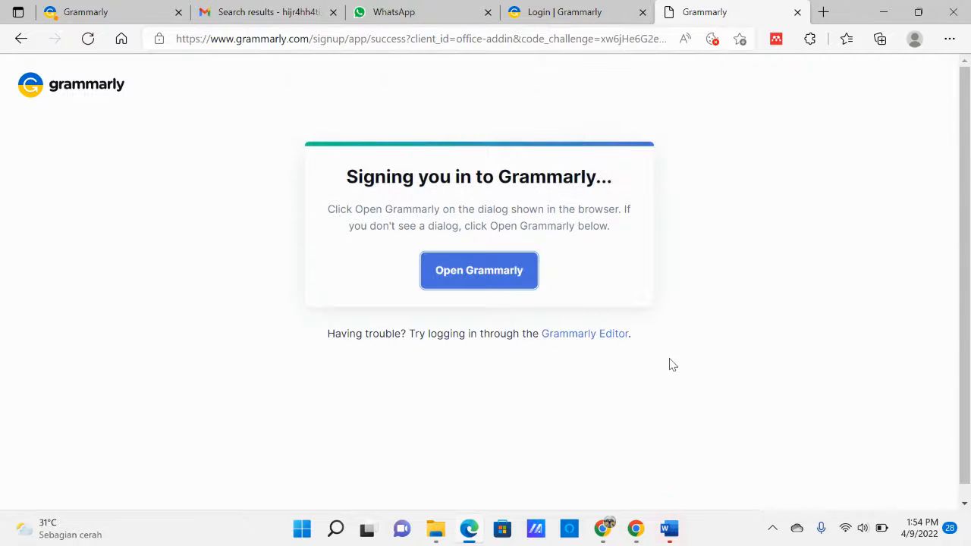
Step: Close the spare Word start window and dismiss Grammarly's message about multiple-monitor display issues in the document
{"action": "mouse_move", "coordinate": [668, 529]}
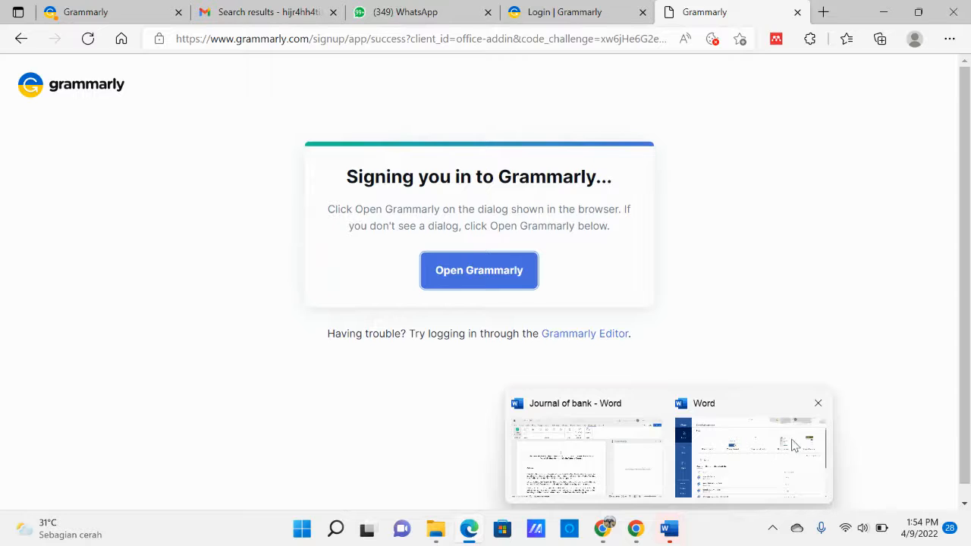
{"action": "left_click", "coordinate": [818, 403]}
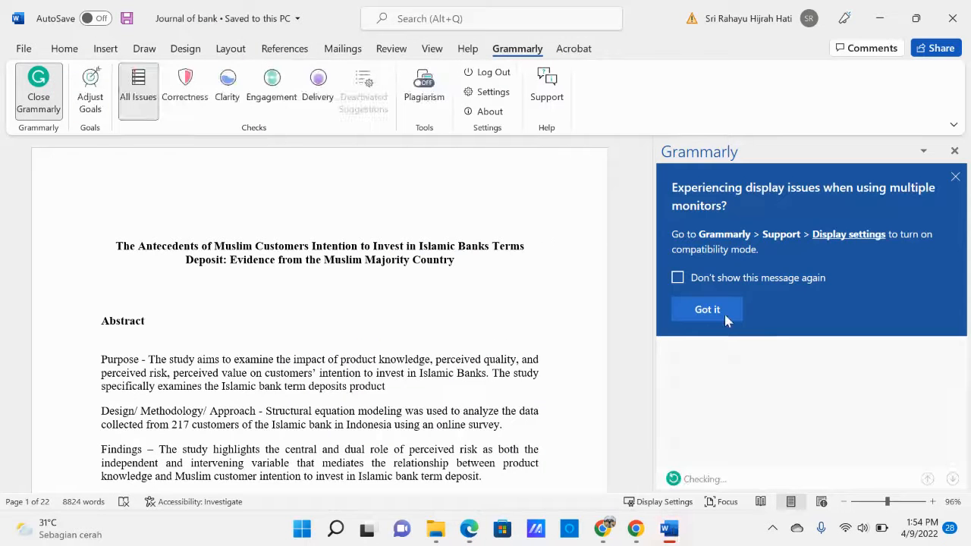
{"action": "left_click", "coordinate": [713, 312]}
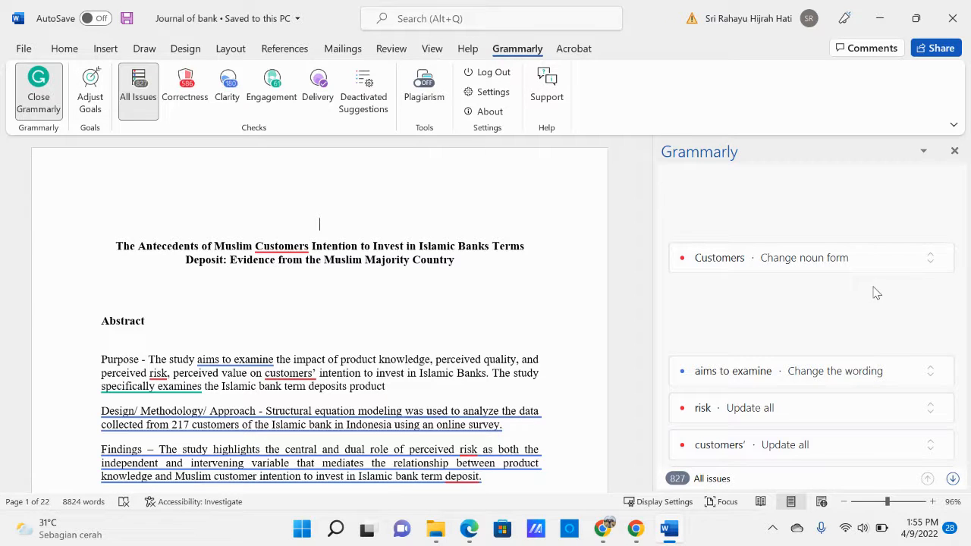
Step: Accept "Customers'" for "Customers" in the title and replace "aims to examine" with "examines" in the Purpose paragraph
{"action": "left_click", "coordinate": [292, 250]}
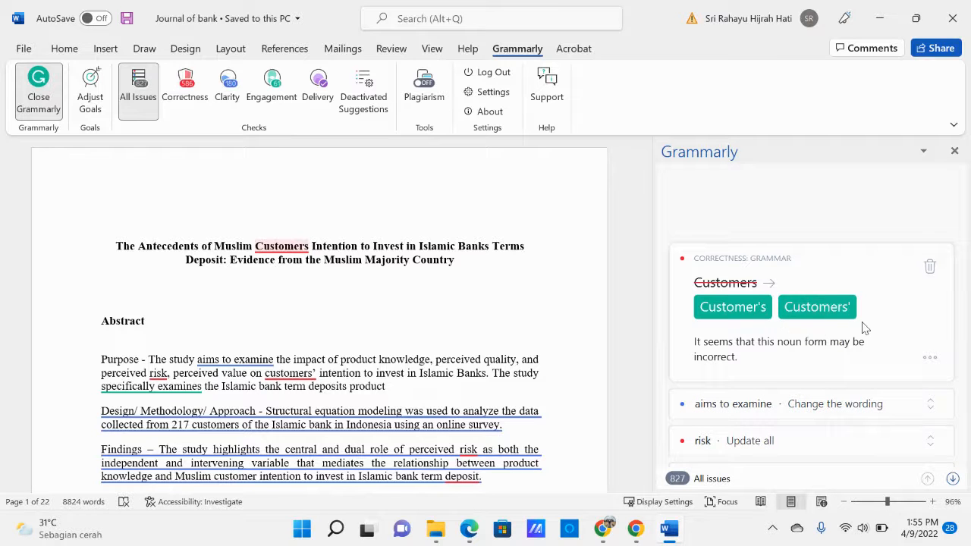
{"action": "left_click", "coordinate": [844, 313]}
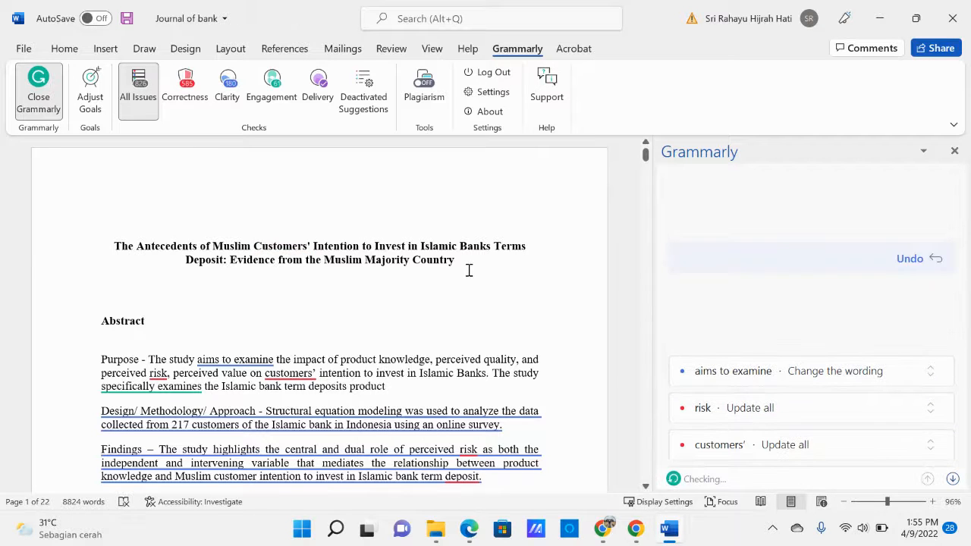
{"action": "left_click", "coordinate": [243, 359]}
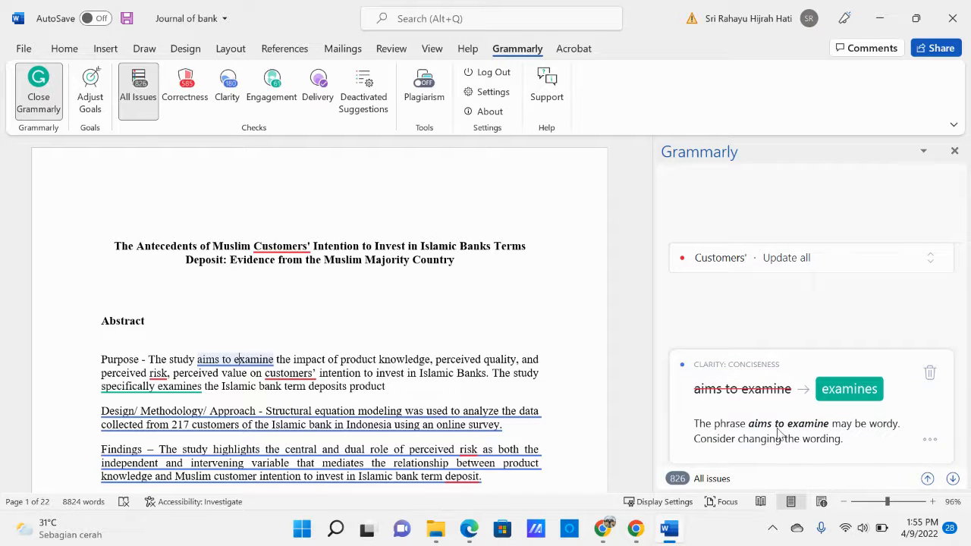
{"action": "left_click", "coordinate": [849, 389]}
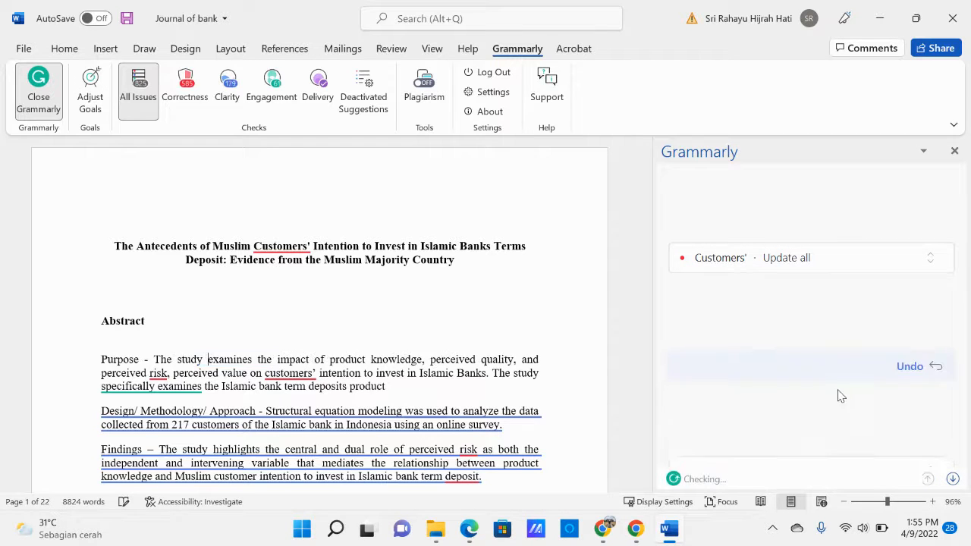
Step: Resolve the inconsistent capitalization alert by updating all occurrences to lowercase "risk"
{"action": "left_click", "coordinate": [156, 373]}
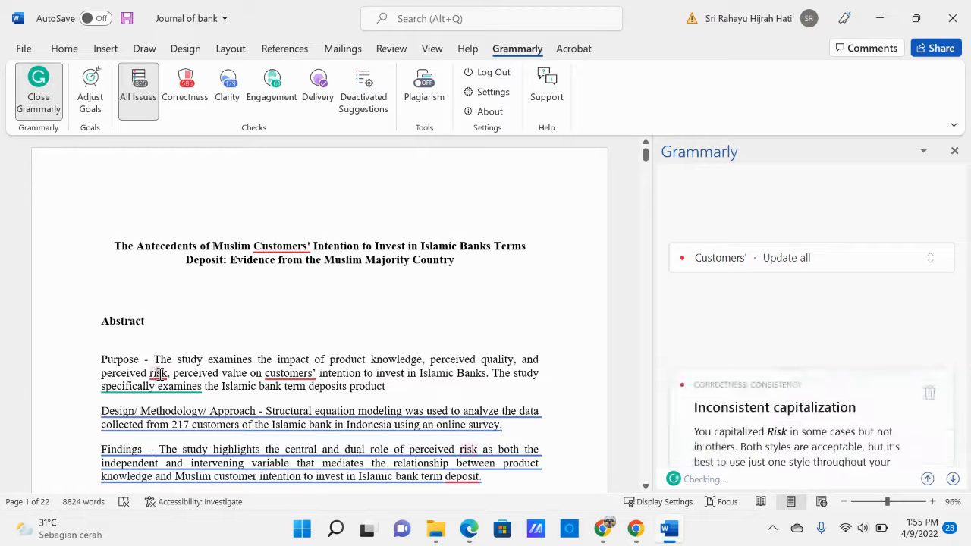
{"action": "left_click", "coordinate": [721, 406]}
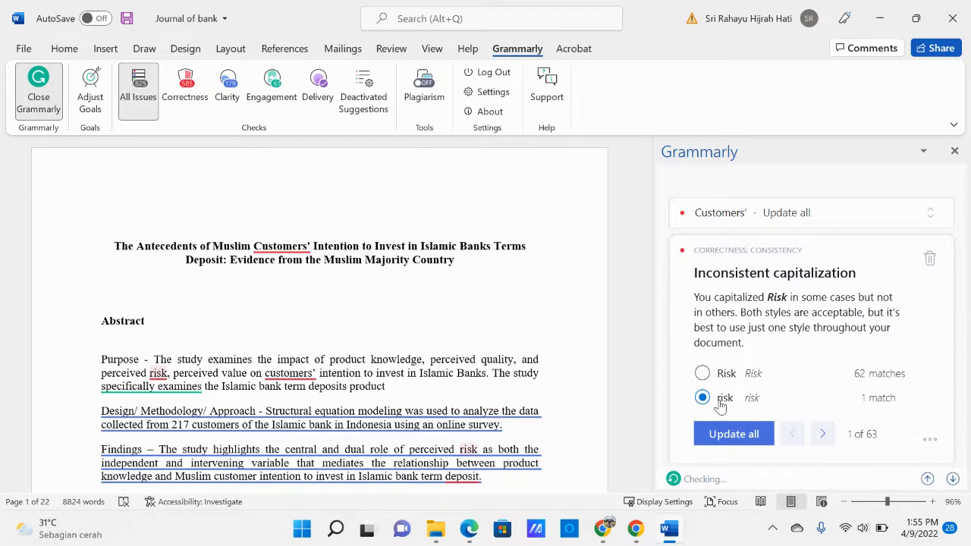
{"action": "left_click", "coordinate": [751, 444]}
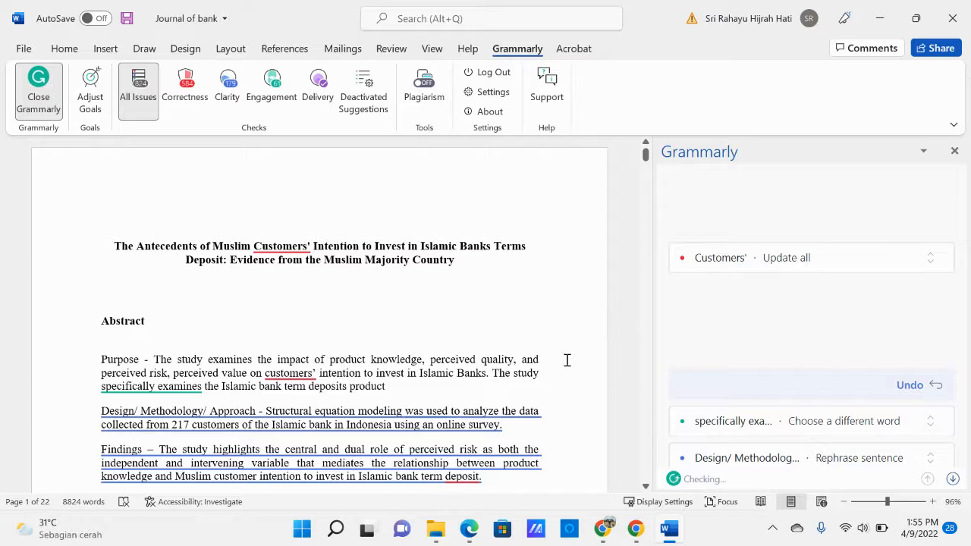
Step: Examine the remaining suggestions in the abstract, including the inconsistent punctuation alert for "customers'" in the Purpose paragraph
{"action": "scroll", "coordinate": [609, 322], "scroll_direction": "down", "scroll_amount": 4}
{"action": "scroll", "coordinate": [736, 332], "scroll_direction": "up", "scroll_amount": 1}
{"action": "scroll", "coordinate": [711, 333], "scroll_direction": "up", "scroll_amount": 1}
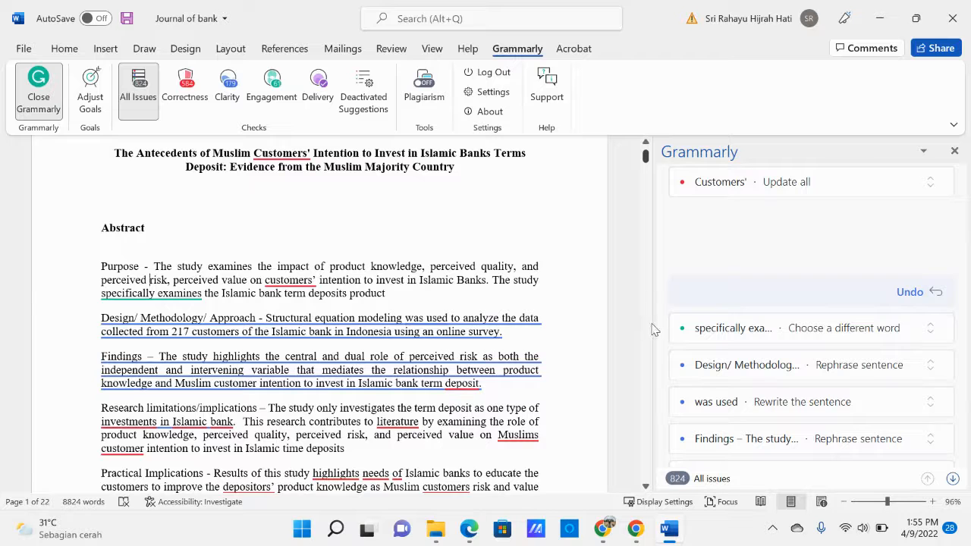
{"action": "left_click", "coordinate": [295, 280]}
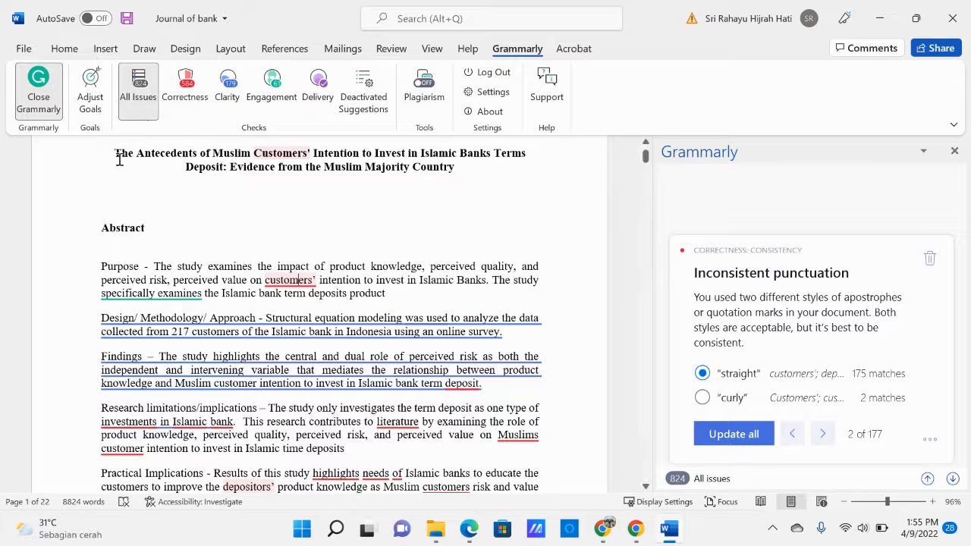
{"action": "left_click", "coordinate": [140, 96]}
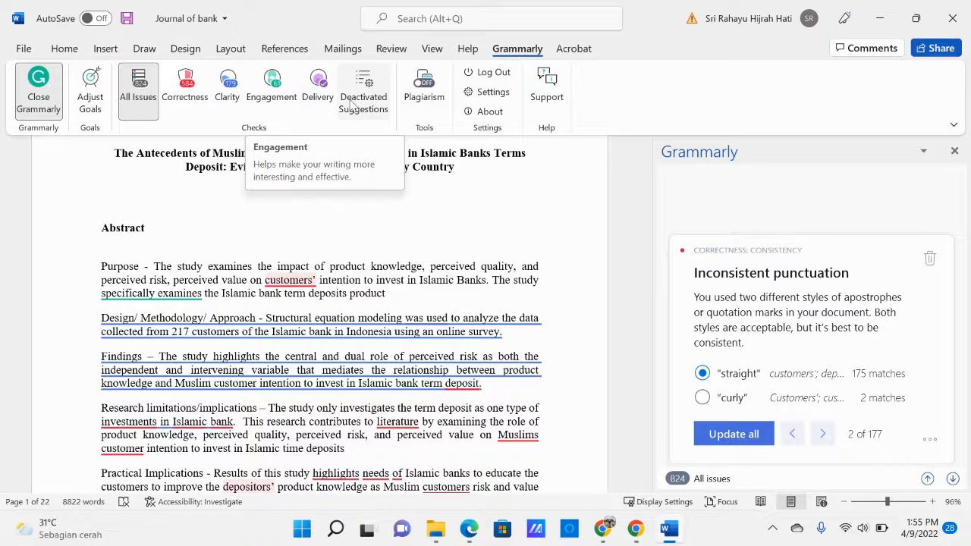
Step: Show only Grammarly's Delivery check and look through the abstract for marked issues
{"action": "left_click", "coordinate": [322, 104]}
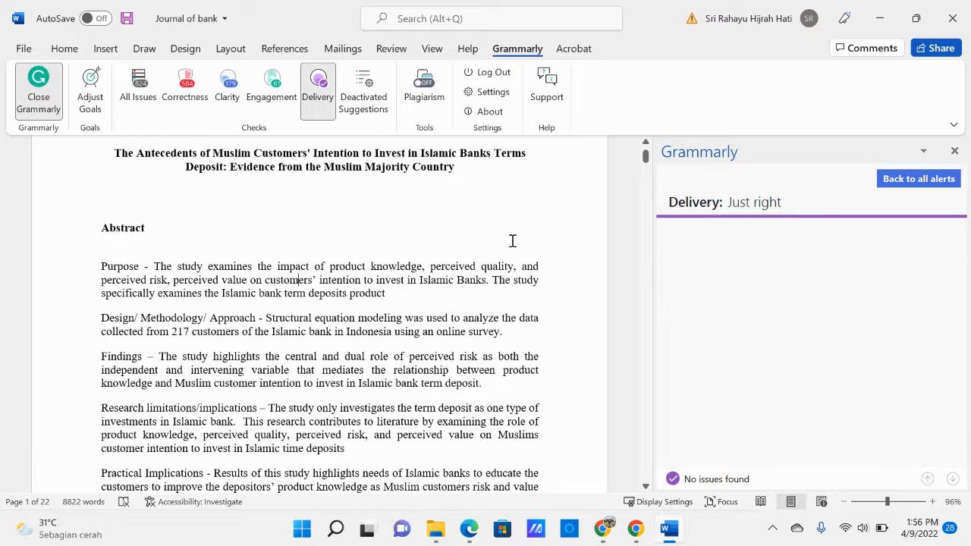
{"action": "scroll", "coordinate": [512, 253], "scroll_direction": "down", "scroll_amount": 2}
{"action": "scroll", "coordinate": [512, 256], "scroll_direction": "up", "scroll_amount": 3}
{"action": "scroll", "coordinate": [509, 261], "scroll_direction": "down", "scroll_amount": 3}
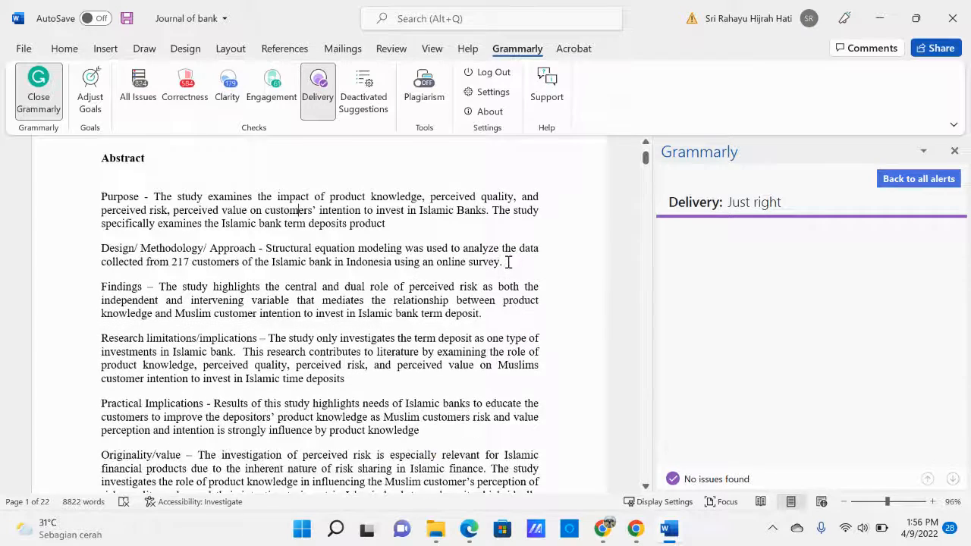
{"action": "scroll", "coordinate": [509, 258], "scroll_direction": "up", "scroll_amount": 2}
Step: Show only Grammarly's Correctness alerts and review the marked words from the abstract to the Introduction
{"action": "left_click", "coordinate": [184, 85]}
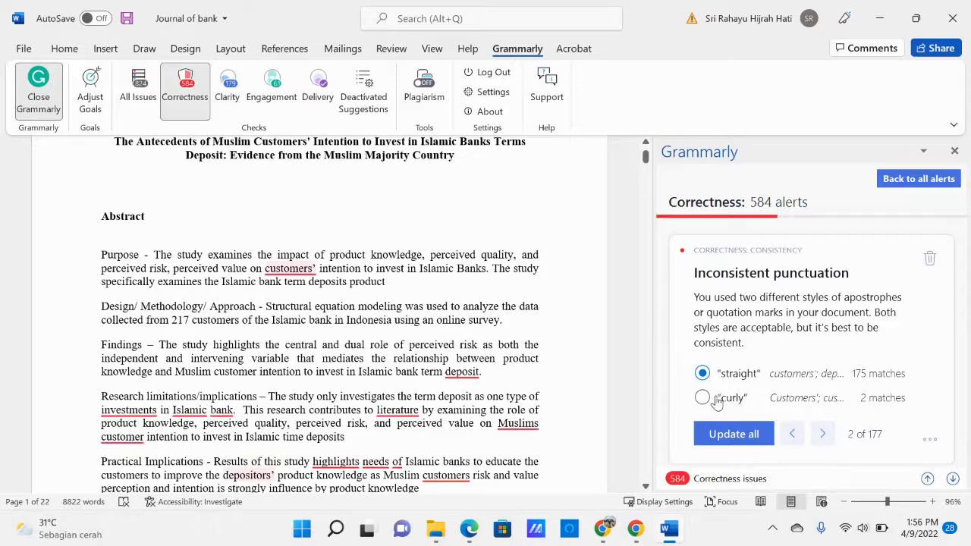
{"action": "scroll", "coordinate": [531, 334], "scroll_direction": "down", "scroll_amount": 4}
{"action": "scroll", "coordinate": [538, 343], "scroll_direction": "down", "scroll_amount": 6}
{"action": "scroll", "coordinate": [427, 329], "scroll_direction": "up", "scroll_amount": 4}
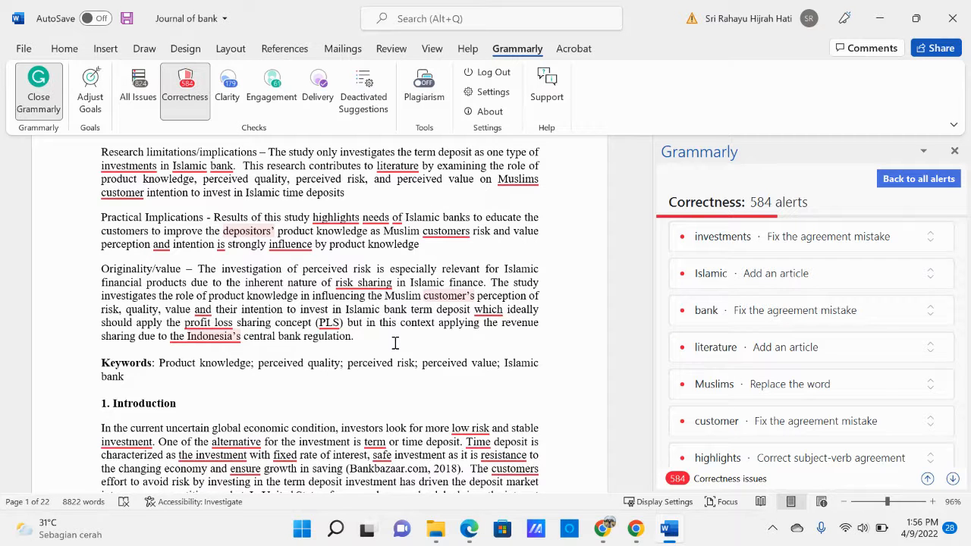
{"action": "scroll", "coordinate": [395, 343], "scroll_direction": "up", "scroll_amount": 6}
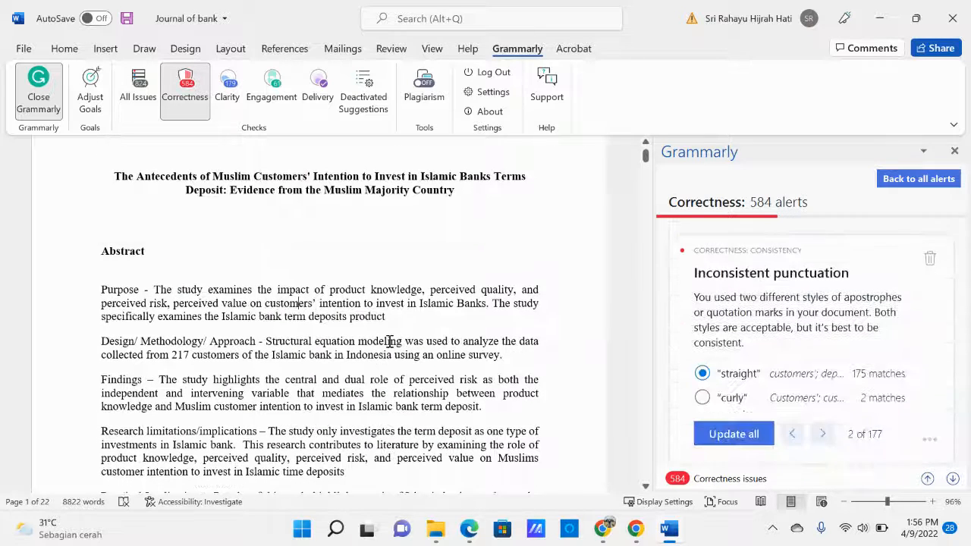